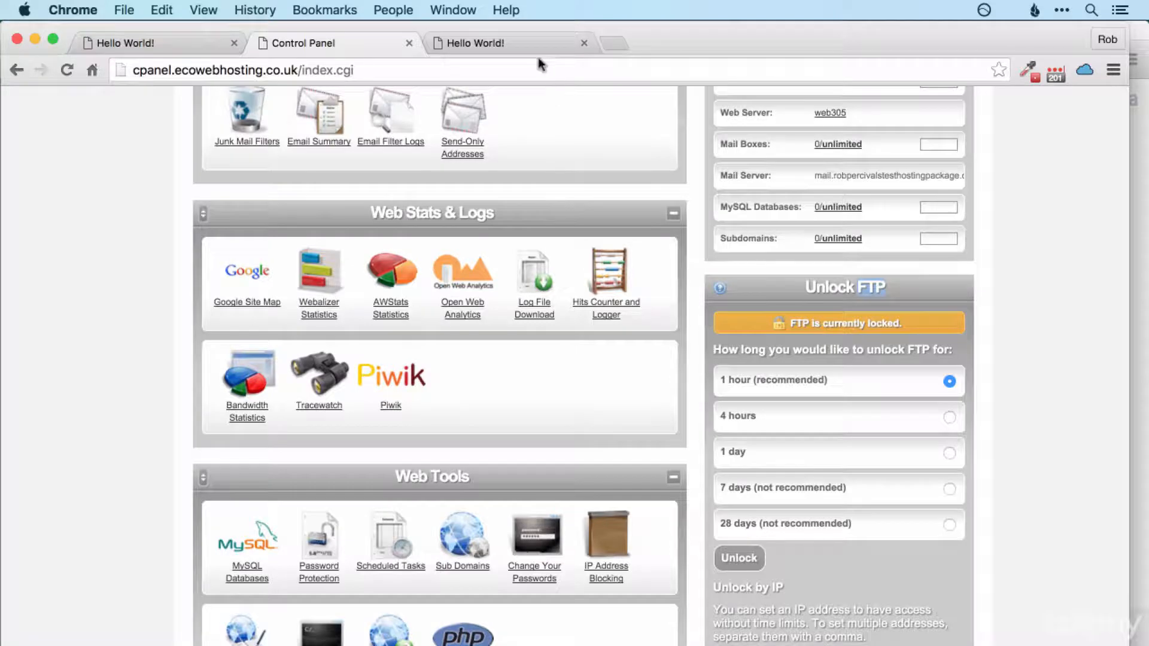
Search Google for "download firefox" in a new browser tab.
left_click(531, 45)
left_click(620, 45)
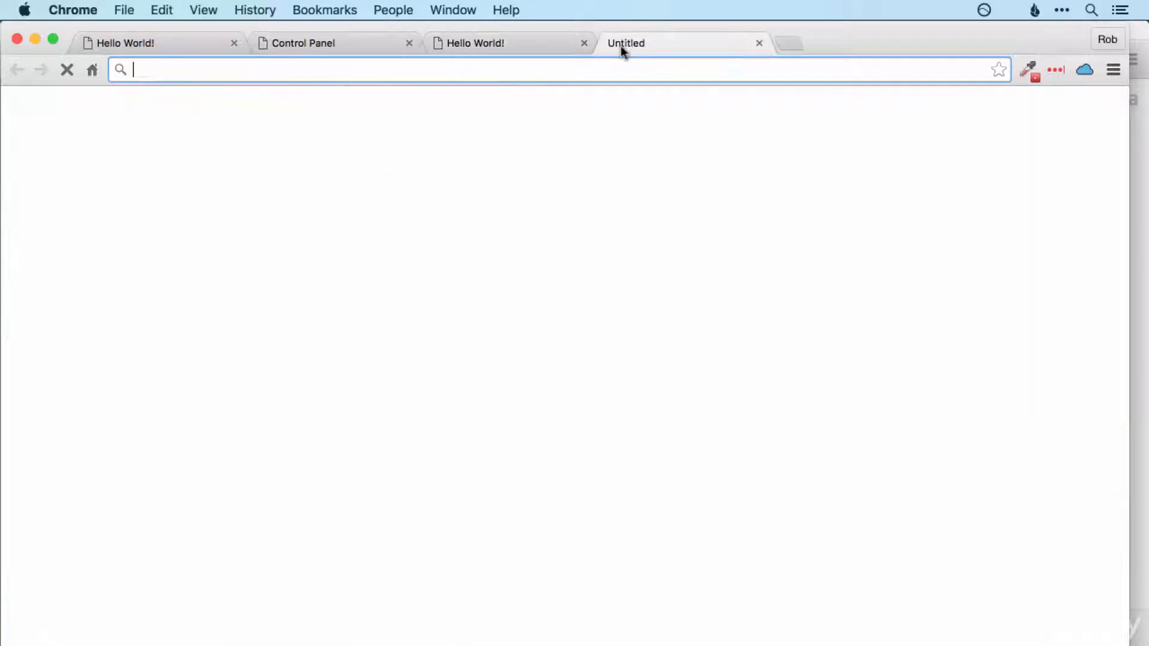
type("download")
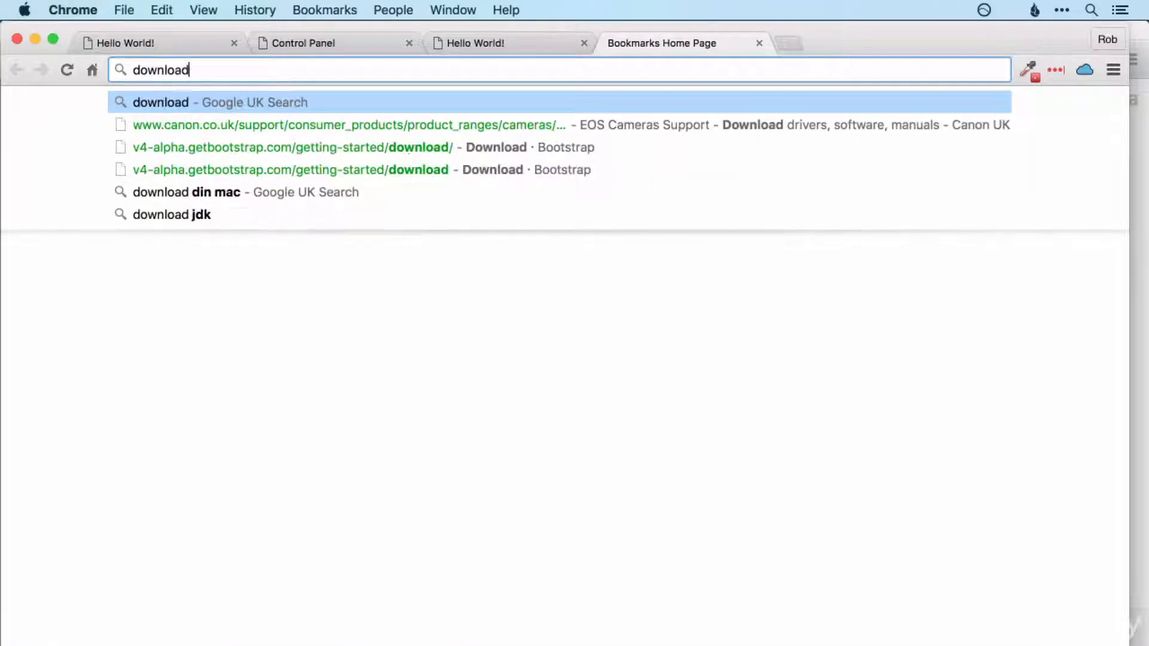
type(" firefox")
key("Return")
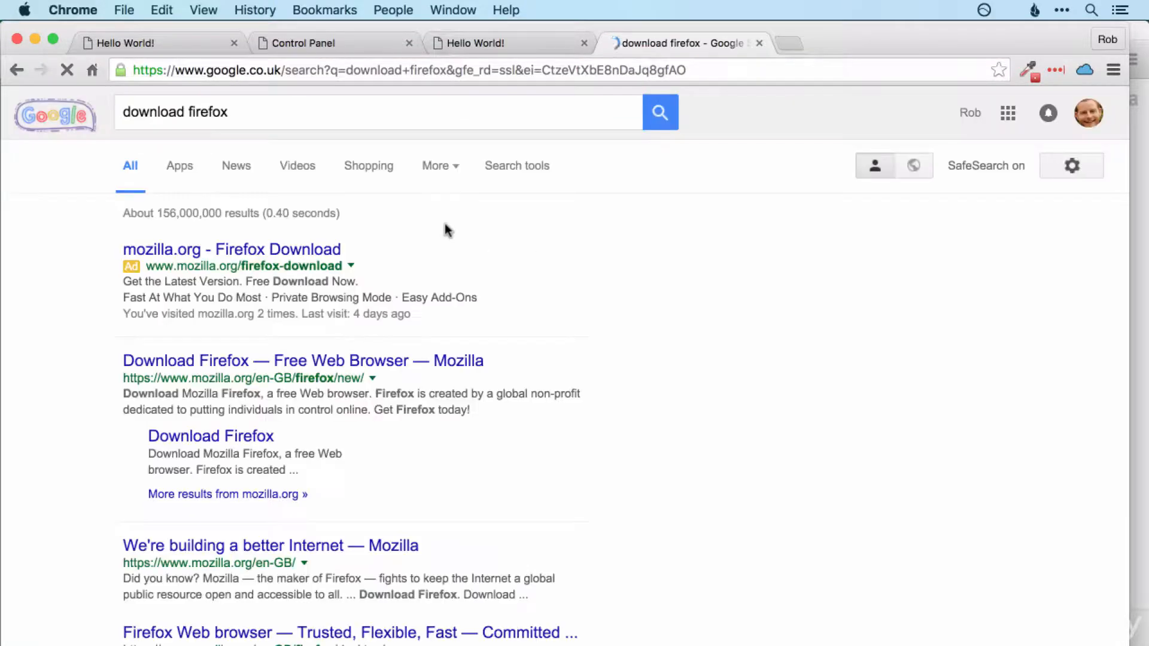
Download Firefox 44.0.2.dmg from Mozilla's Firefox page to the Desktop and install Firefox from the disk image.
left_click(298, 366)
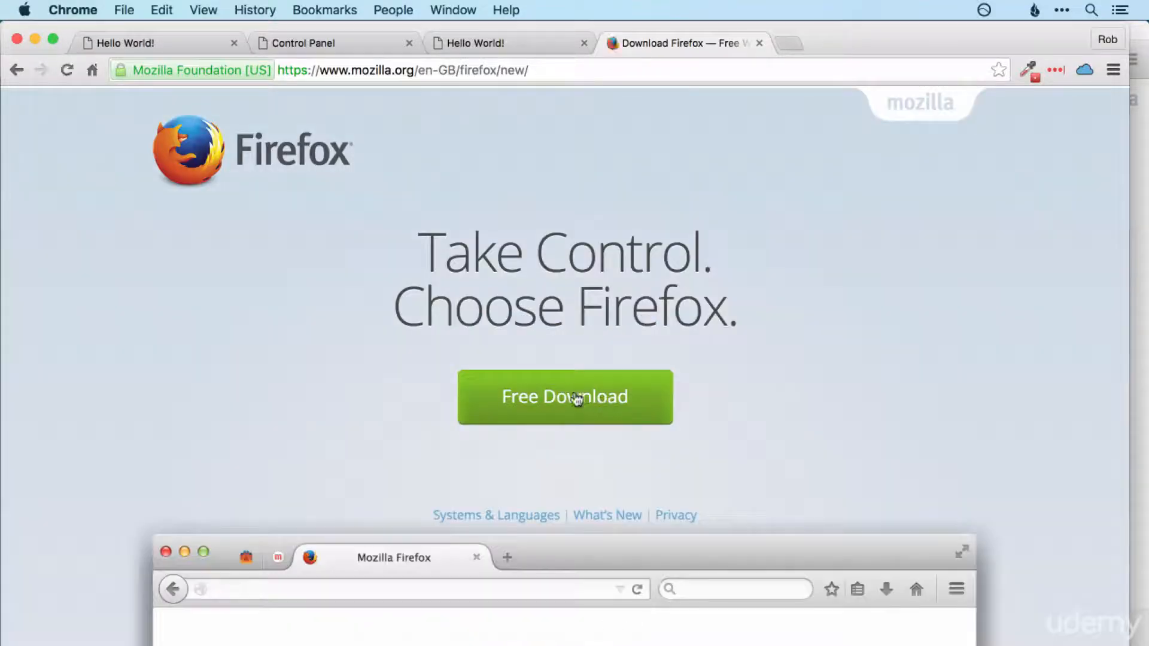
left_click(577, 399)
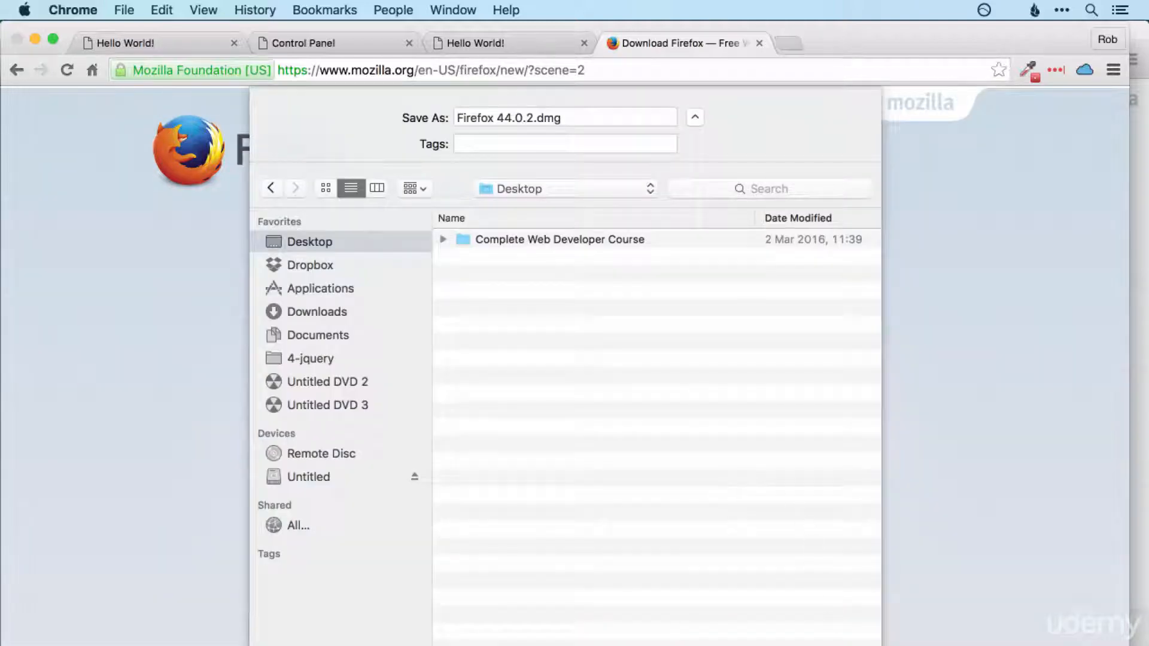
key("Return")
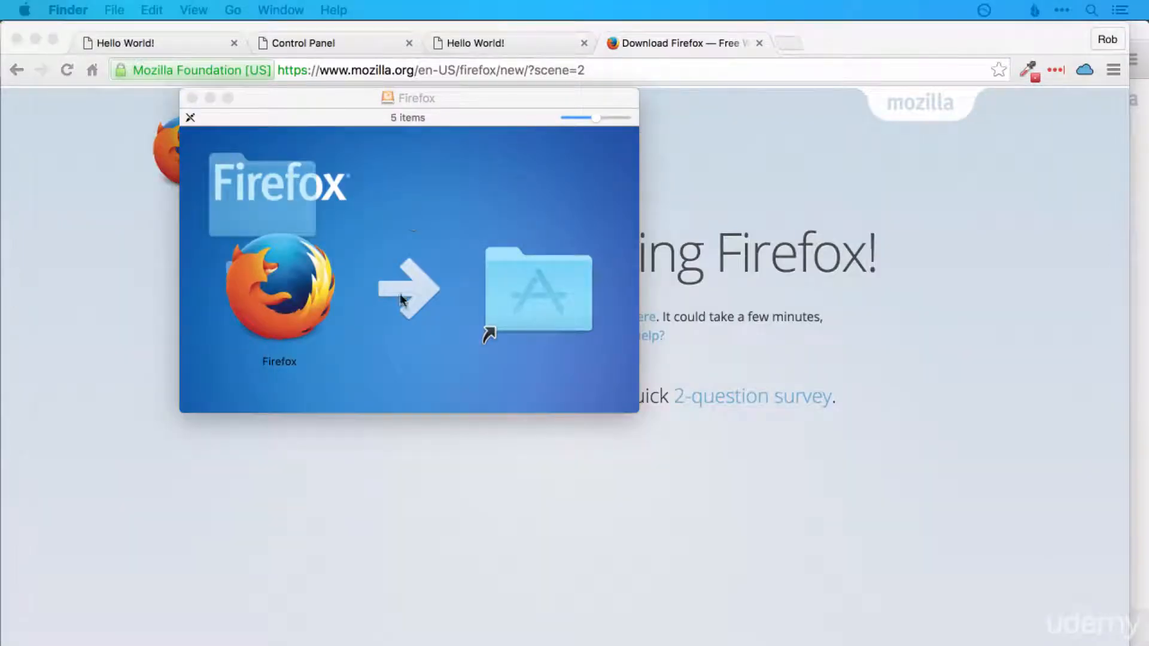
left_click_drag(287, 302, 1026, 336)
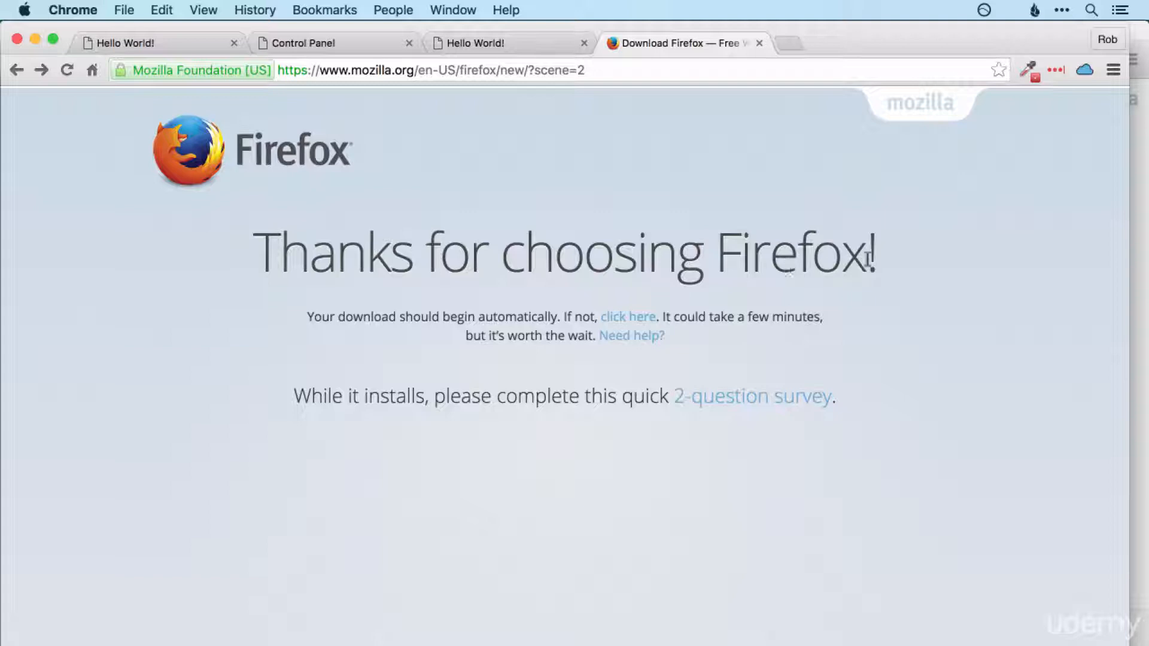
Switch to Firefox and search the web for "fire ftp".
key("super+Tab")
key("super+Tab")
key("super+Tab")
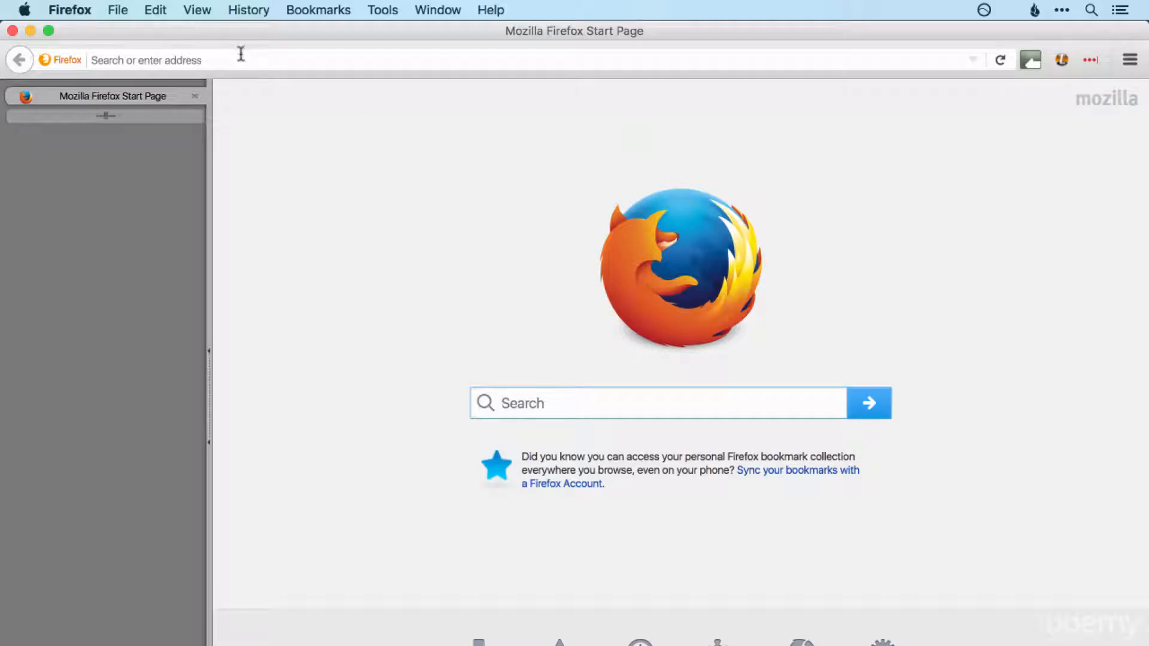
left_click(349, 60)
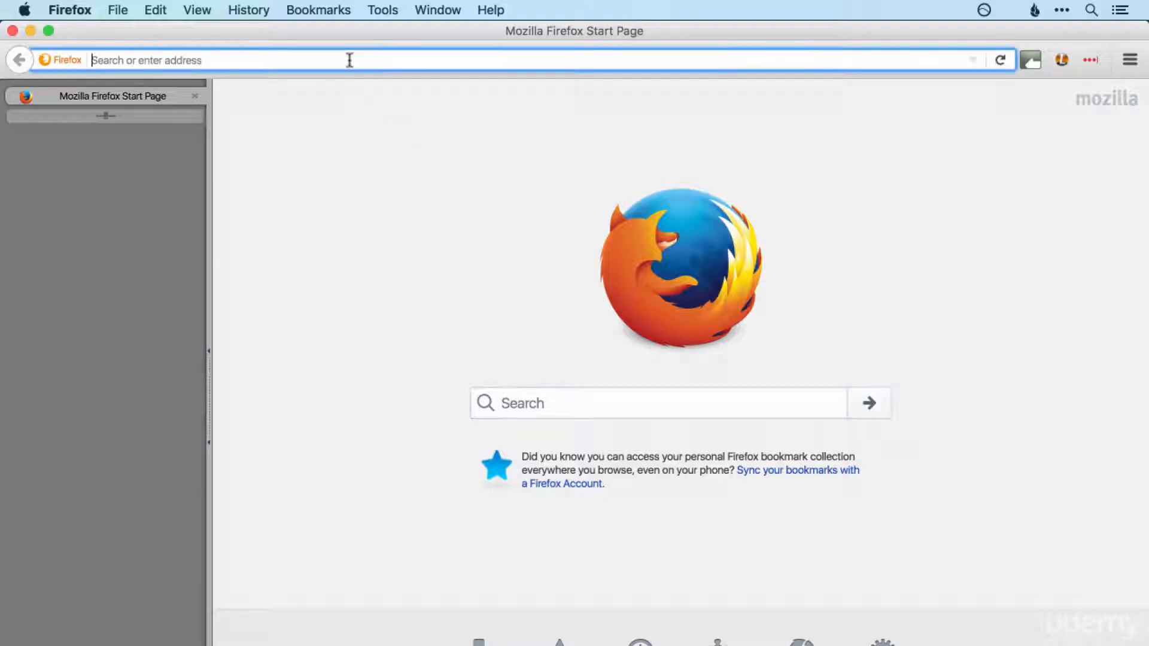
type("fire ftp")
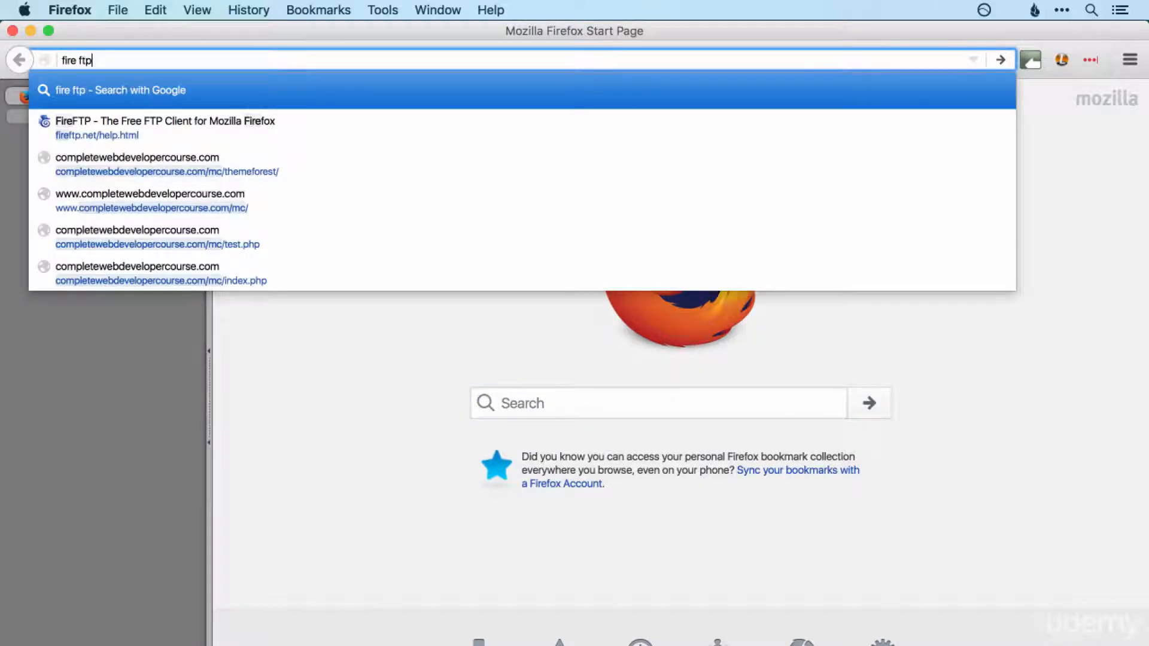
key("Return")
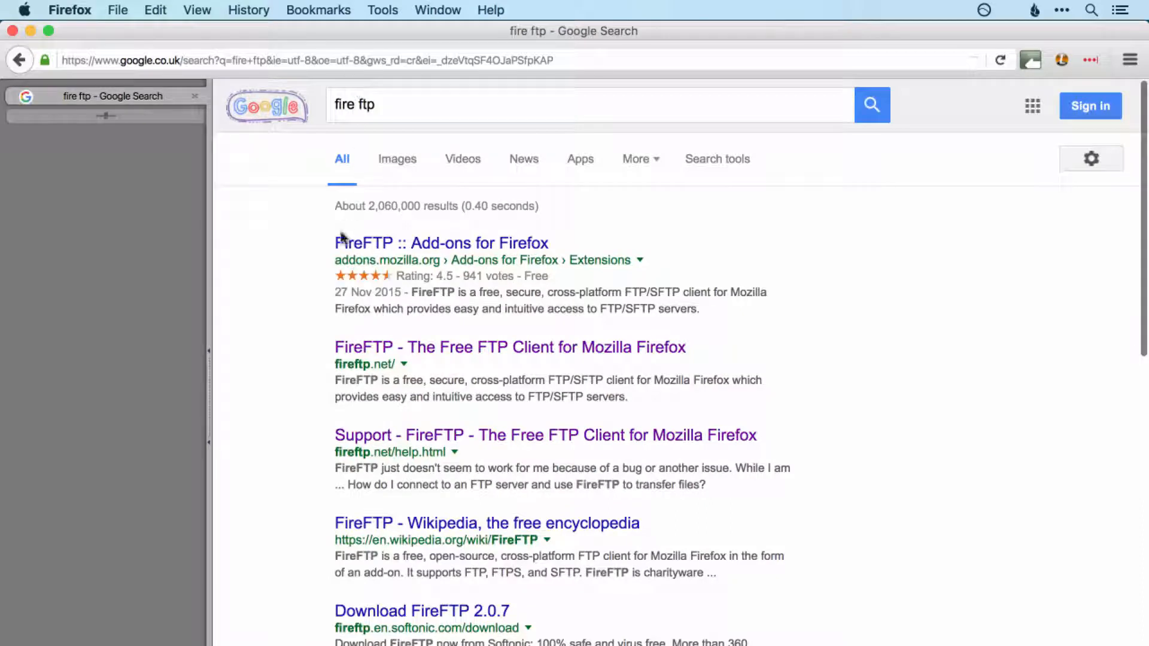
Open the FireFTP page on the Mozilla add-ons site and add the extension to Firefox.
left_click(404, 246)
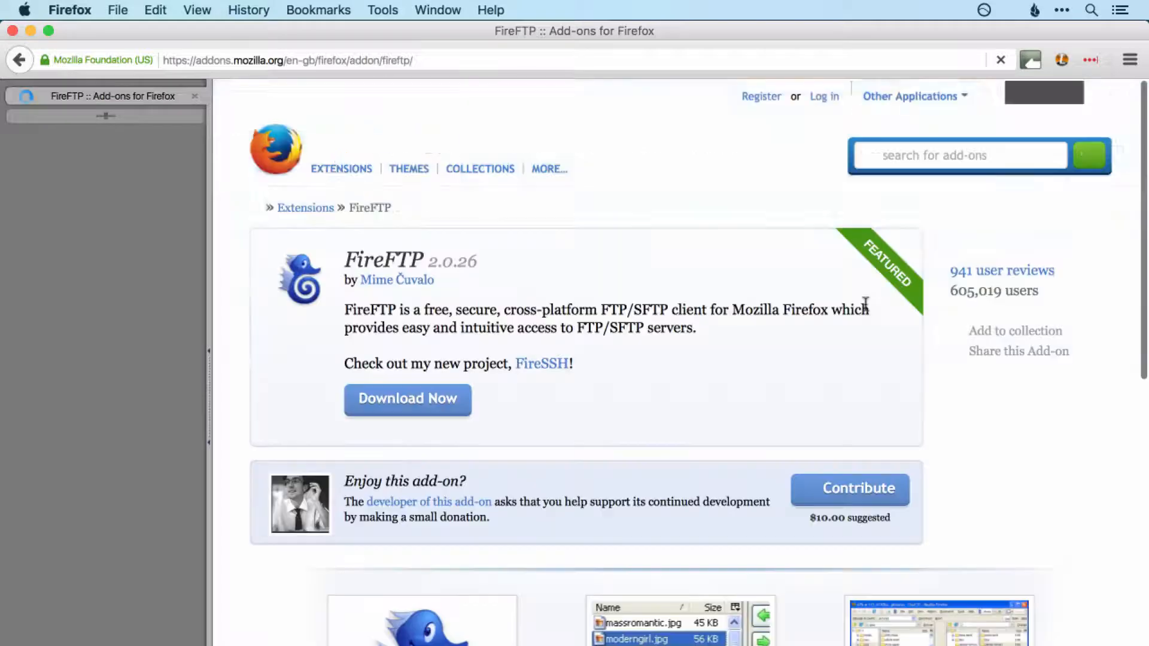
scroll(865, 304, "down", 1)
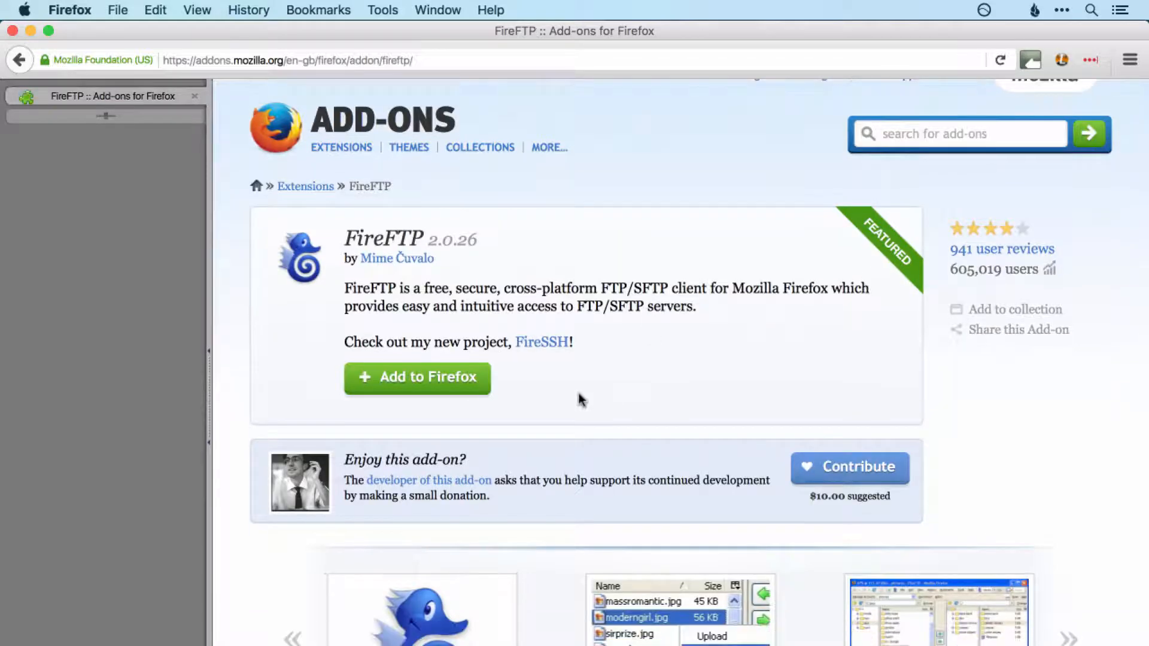
left_click(446, 383)
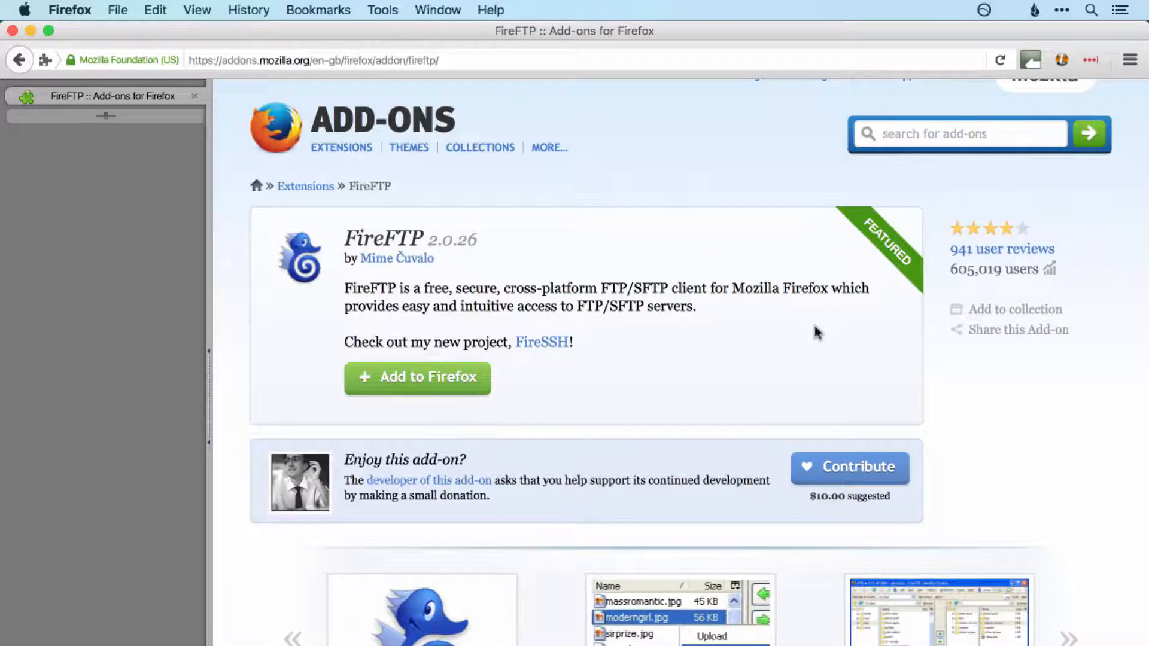
Customize the Firefox toolbar by adding the FireFTP icon beside the other extension icons, and finish customizing.
right_click(1050, 73)
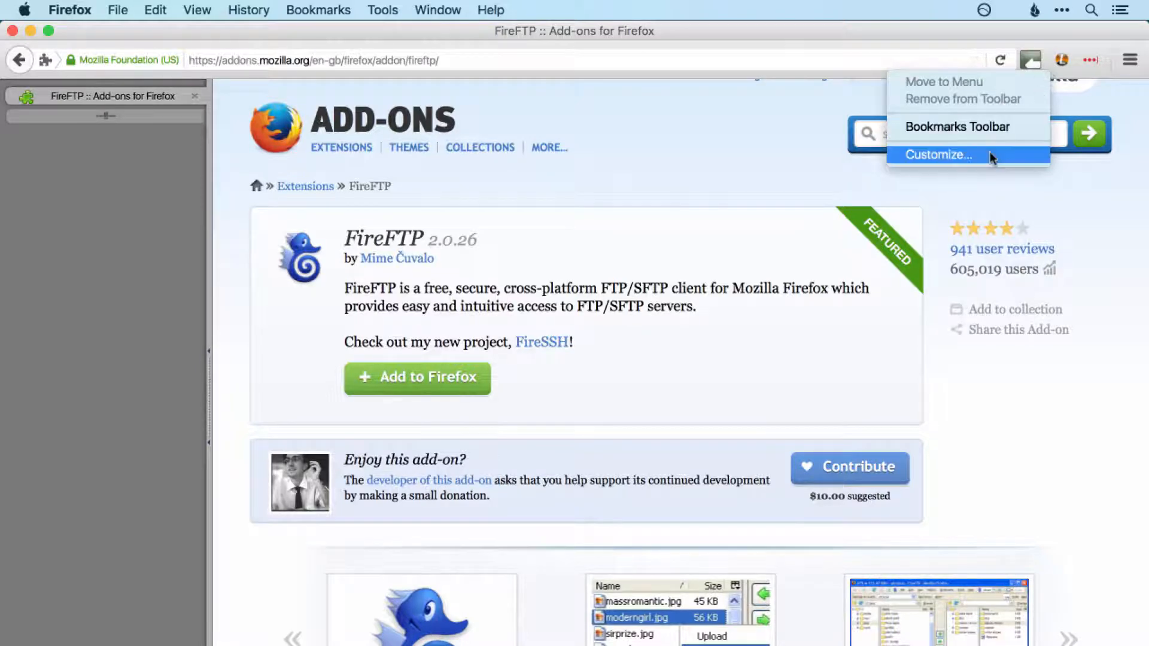
left_click(938, 154)
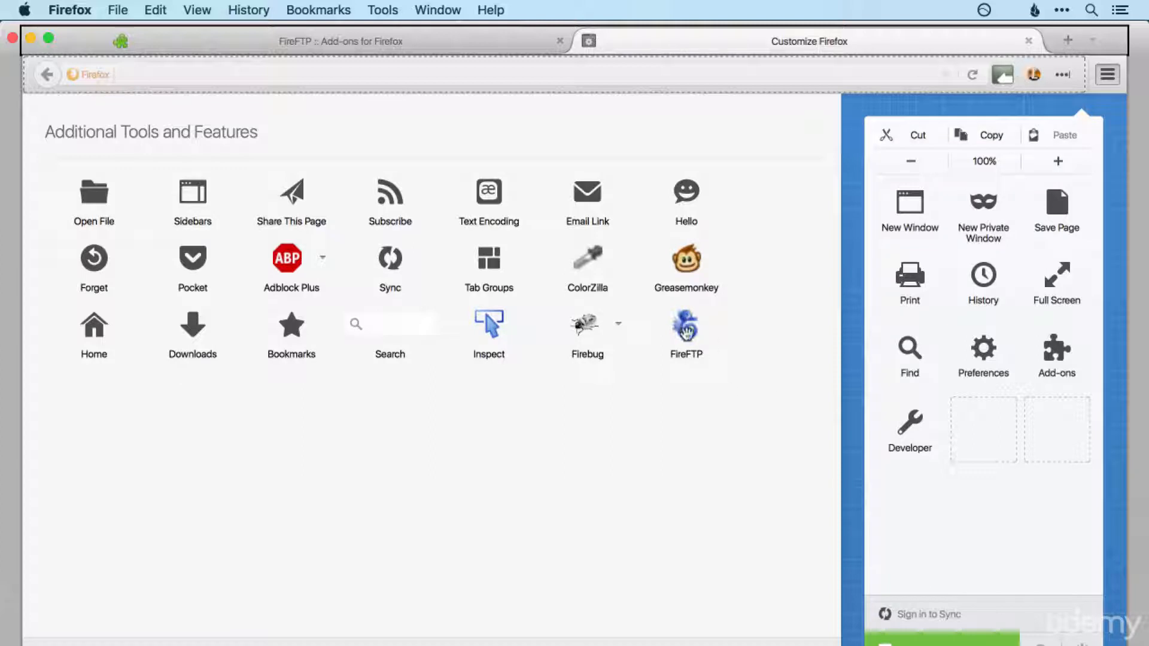
left_click_drag(687, 332, 1056, 81)
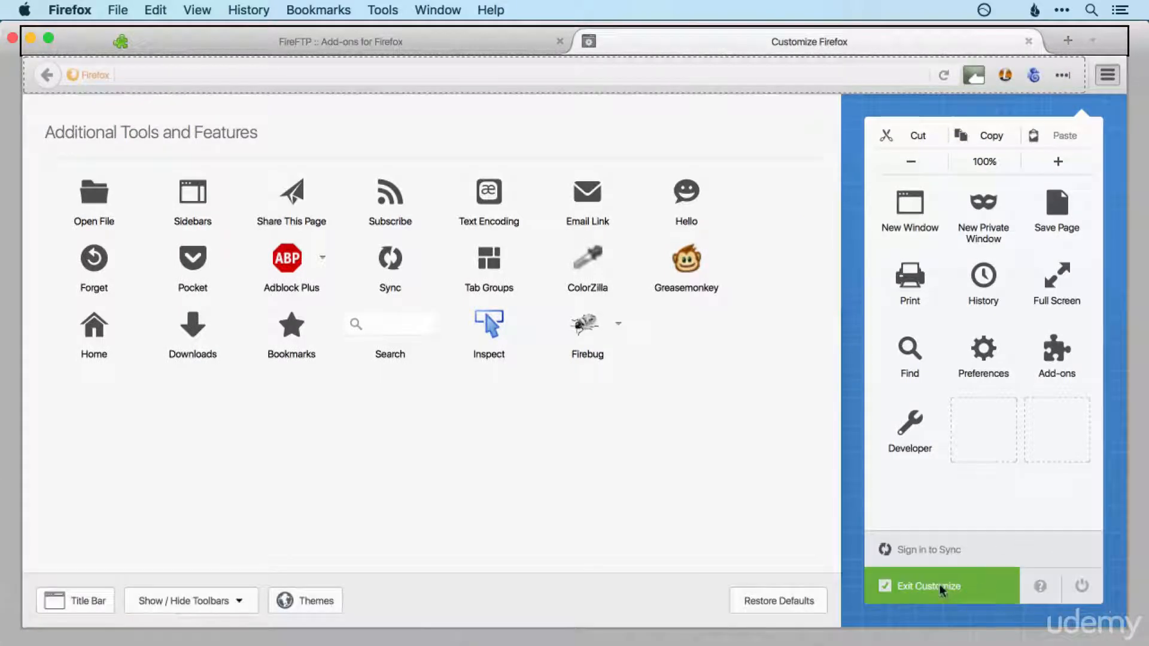
left_click(939, 584)
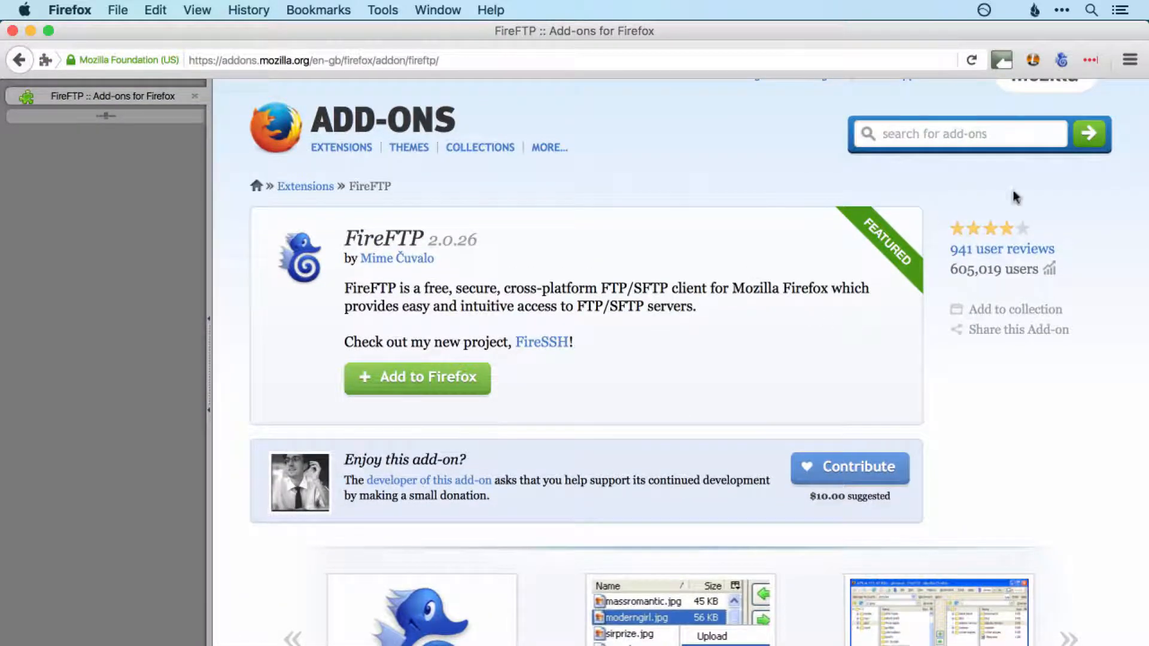
Open a new account form in FireFTP and switch to Chrome to find the FTP Details in the hosting control panel.
left_click(1063, 59)
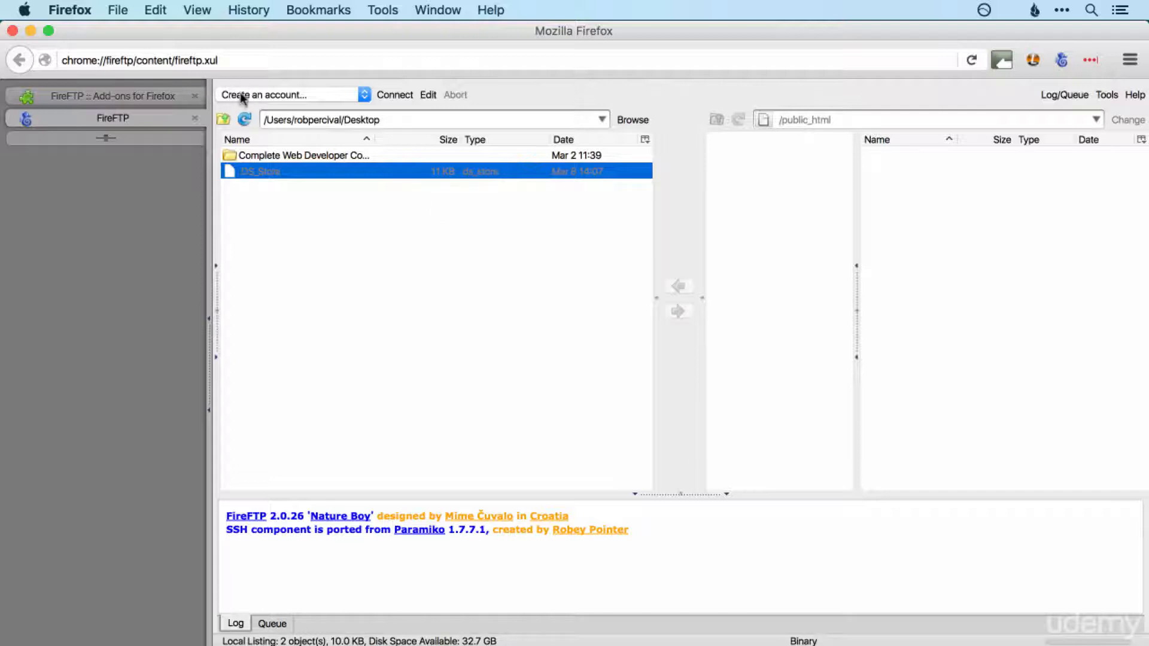
left_click(396, 97)
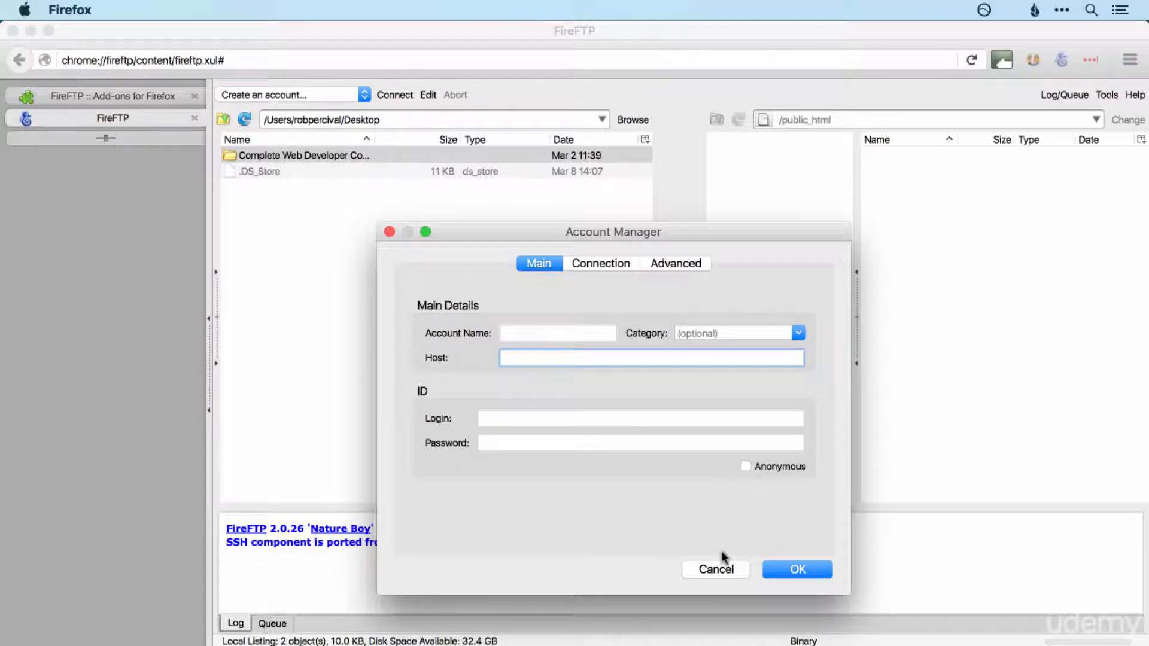
key("super+Tab")
key("super+Tab")
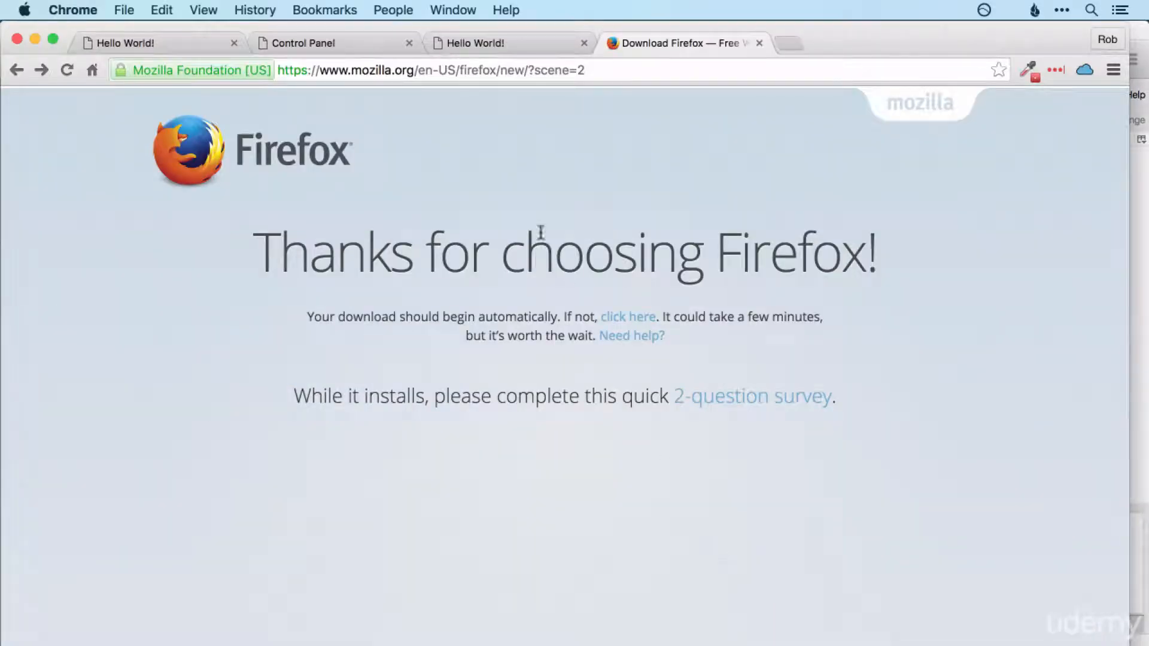
left_click(320, 43)
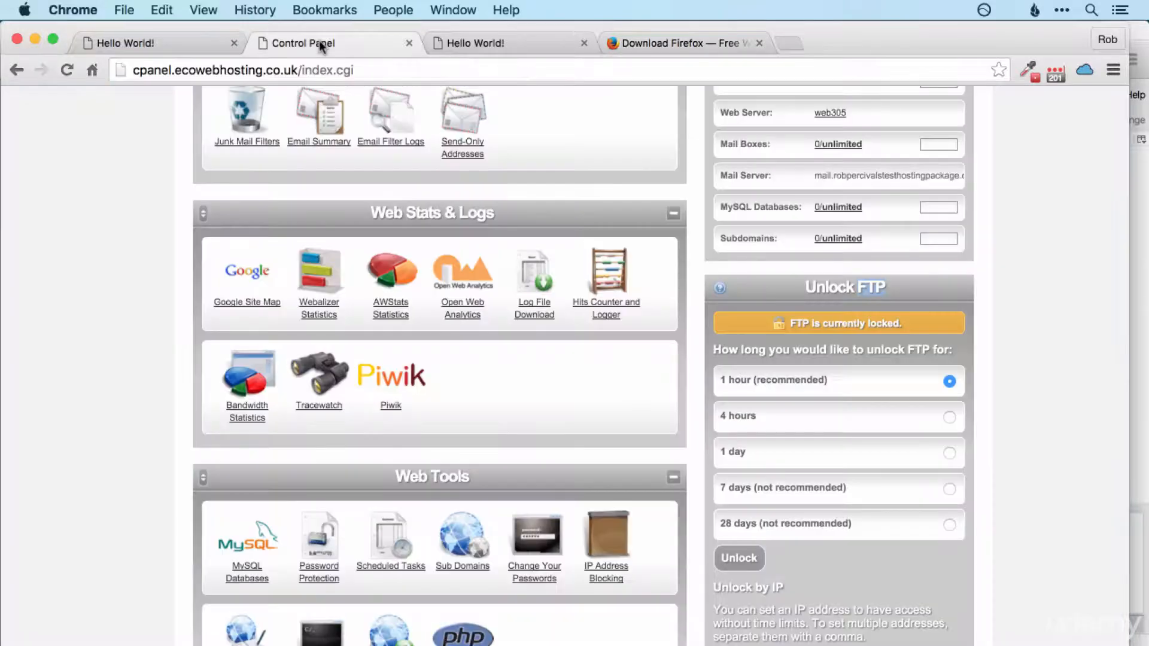
scroll(993, 282, "down", 5)
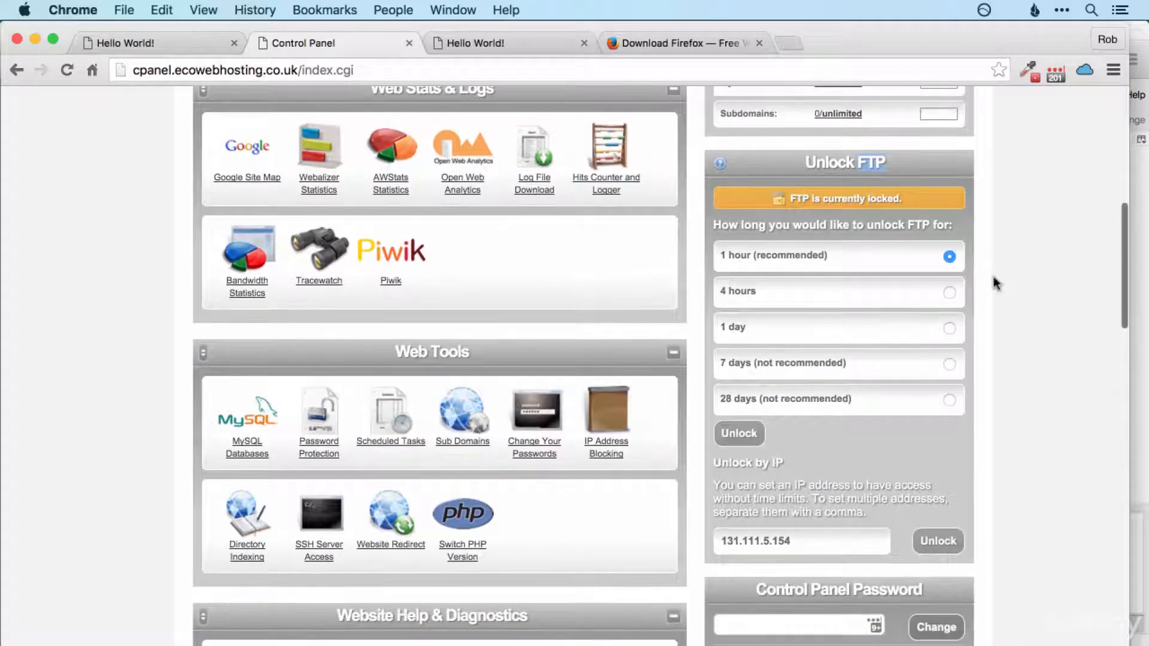
scroll(1012, 216, "down", 8)
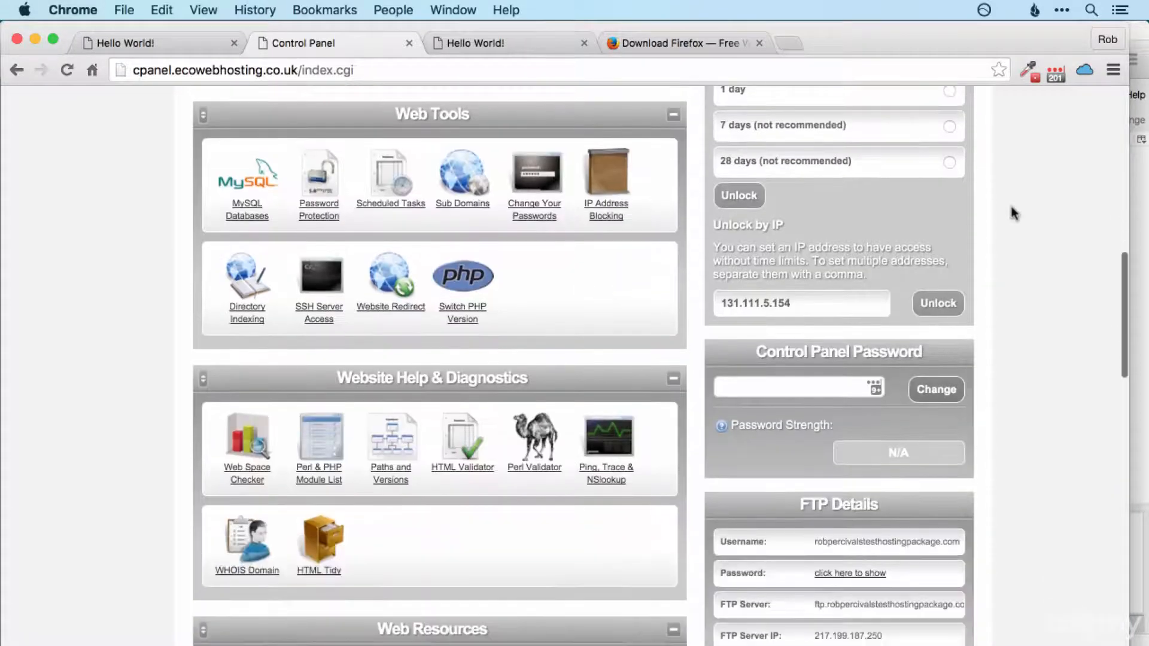
scroll(1013, 212, "down", 8)
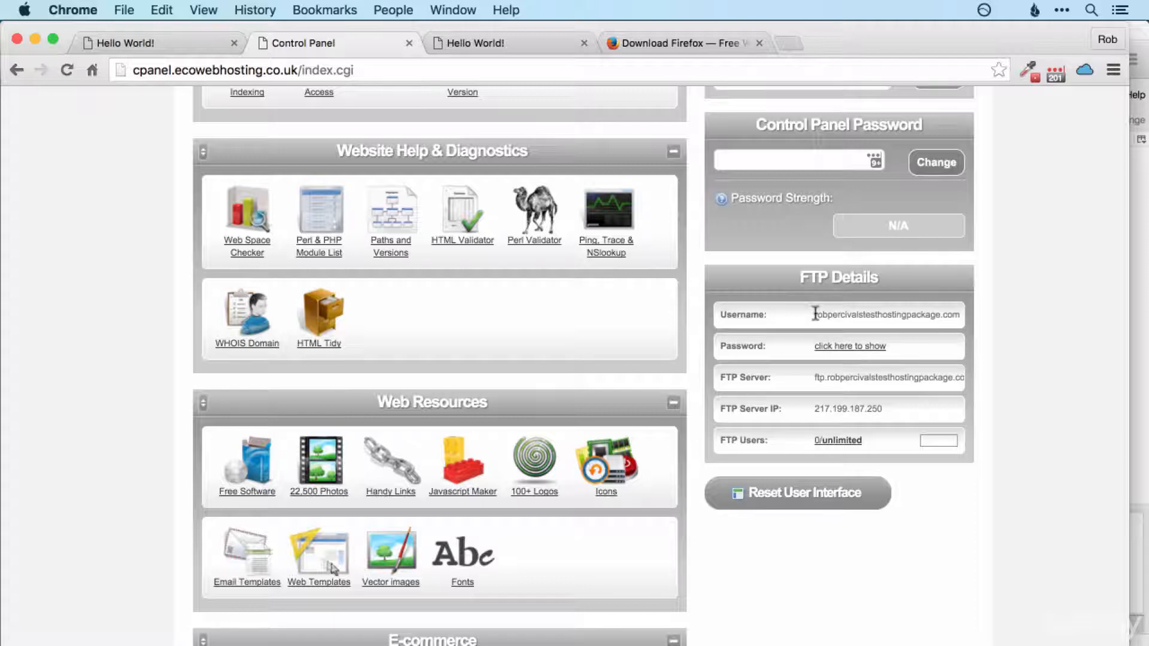
Copy the FTP username from the hosting control panel into the Login field of the FireFTP account in Firefox.
left_click_drag(815, 314, 962, 317)
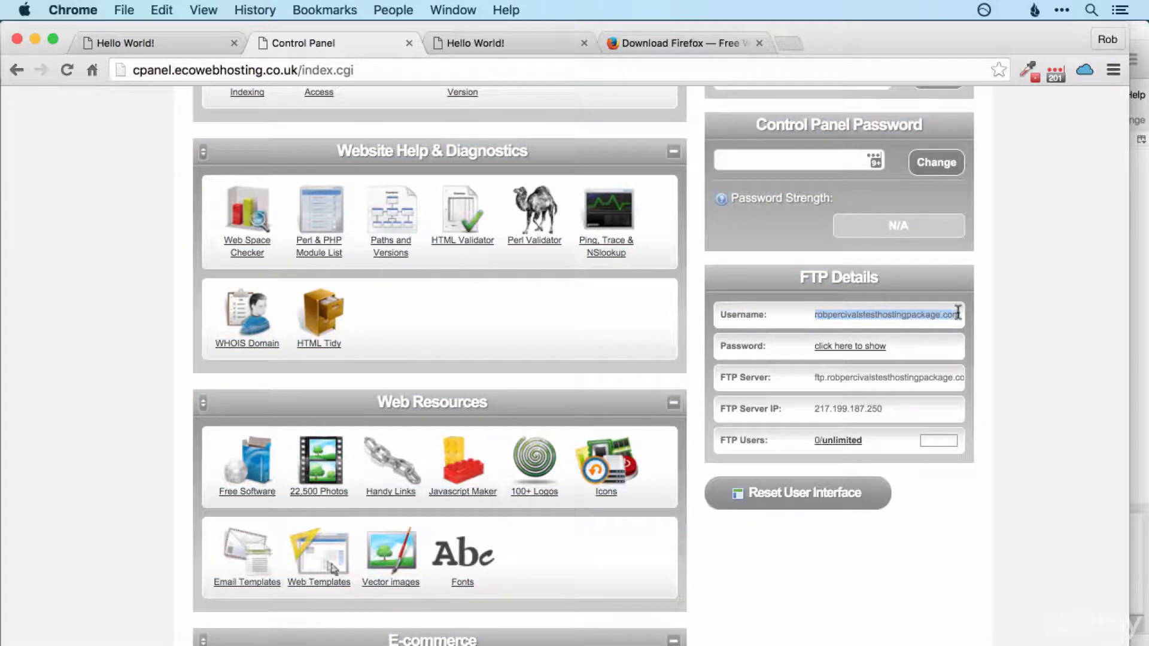
key("super+c")
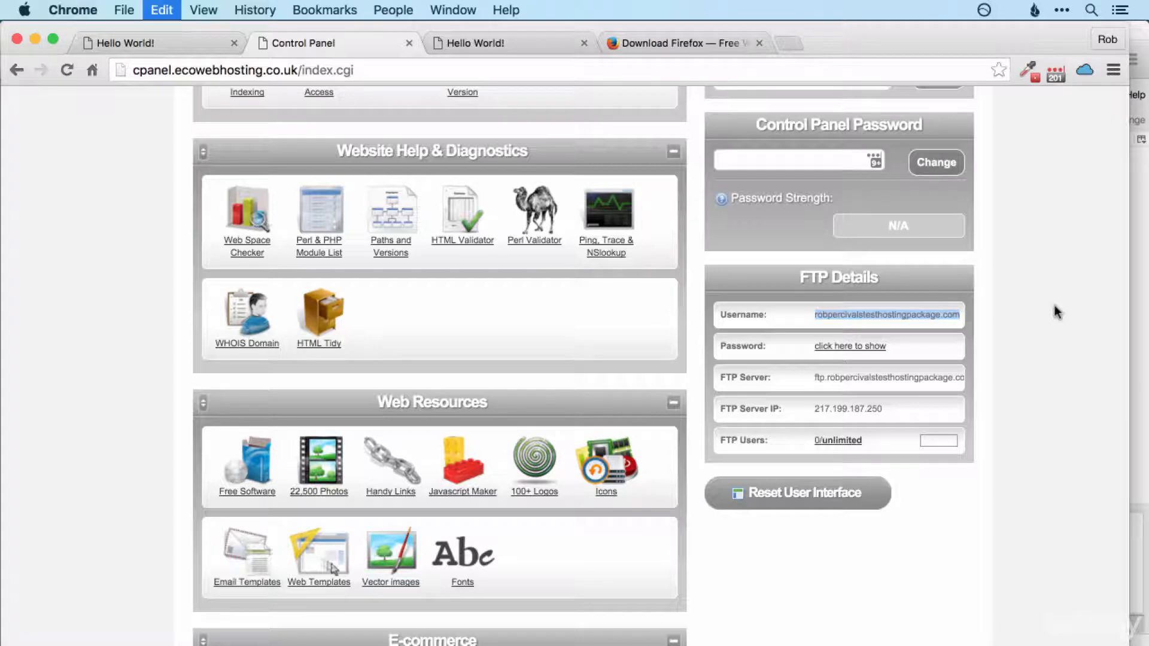
key("super+Tab")
key("super+Tab")
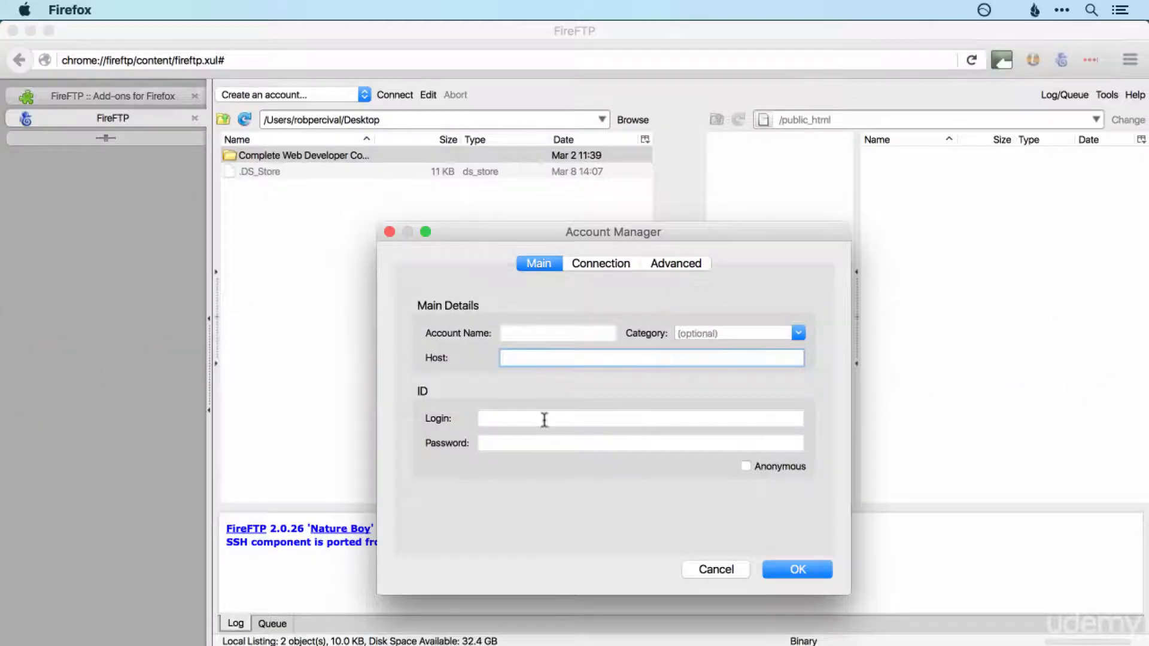
left_click(543, 418)
key("super+v")
Reveal the FTP password in the Chrome control panel and copy it into the FireFTP account's Password field.
key("super+Tab")
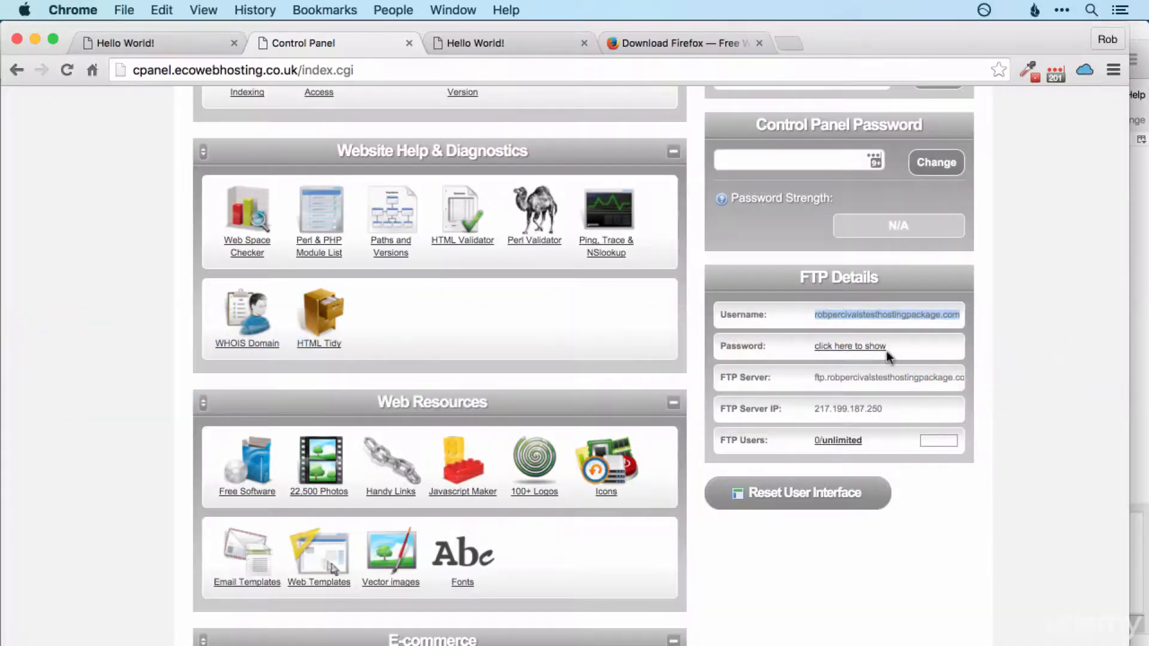
left_click(883, 350)
left_click_drag(863, 347, 815, 347)
key("super+Tab")
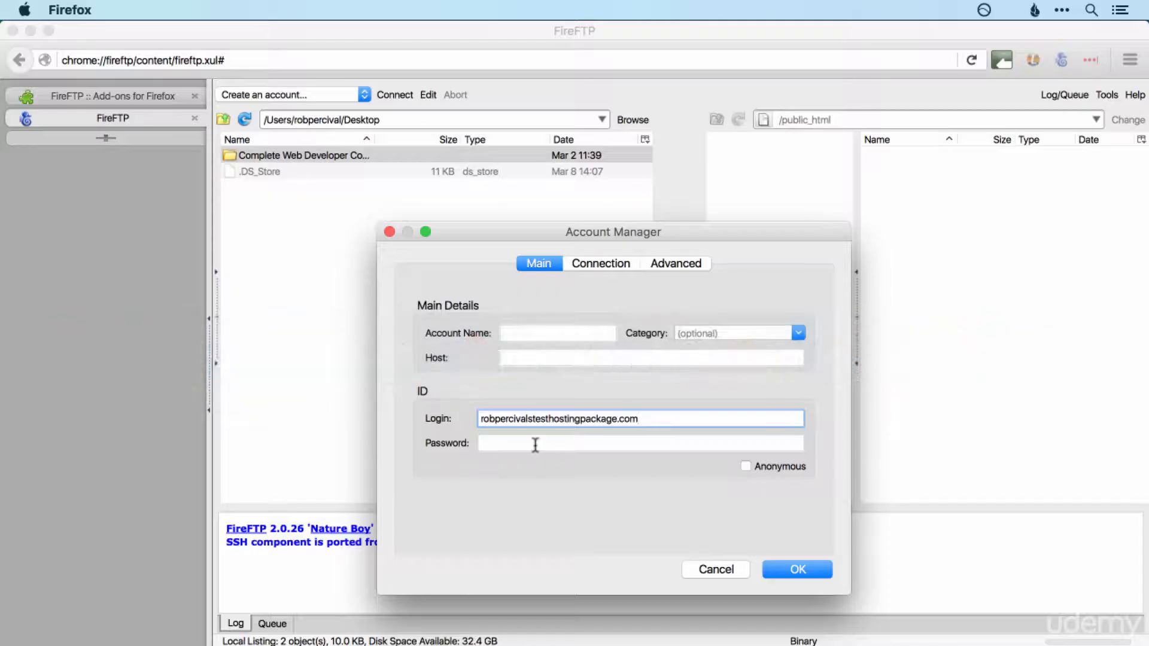
left_click(536, 445)
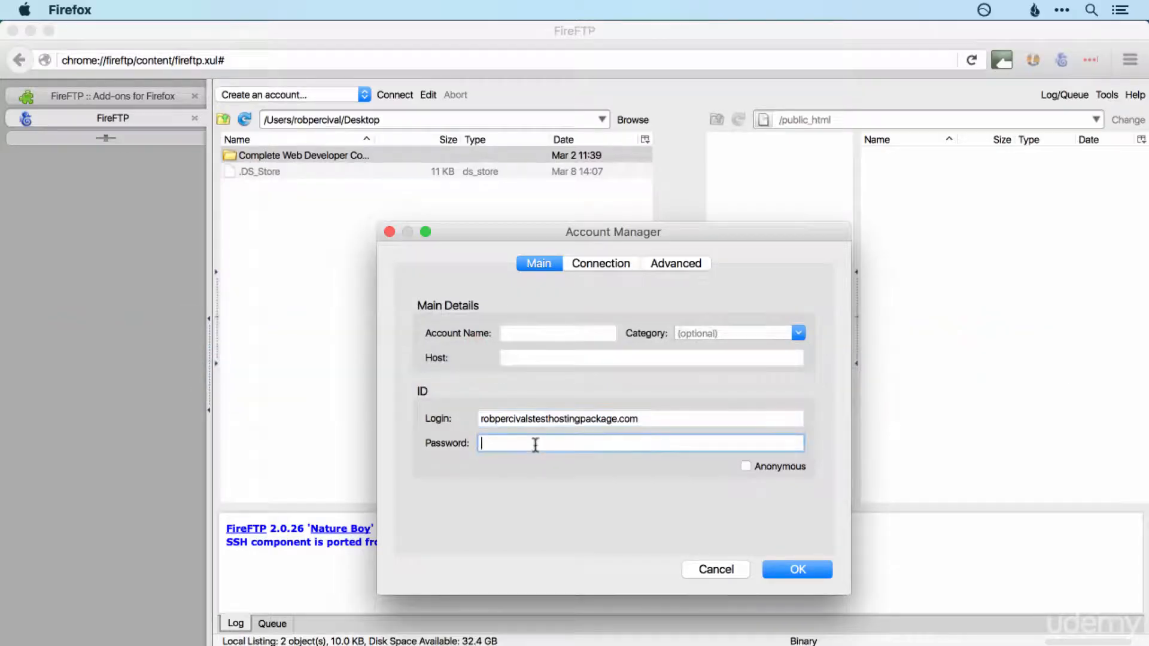
key("super+v")
Copy the FTP server IP 217.199.187.250 from the Chrome control panel into the FireFTP account's Host field.
key("super+Tab")
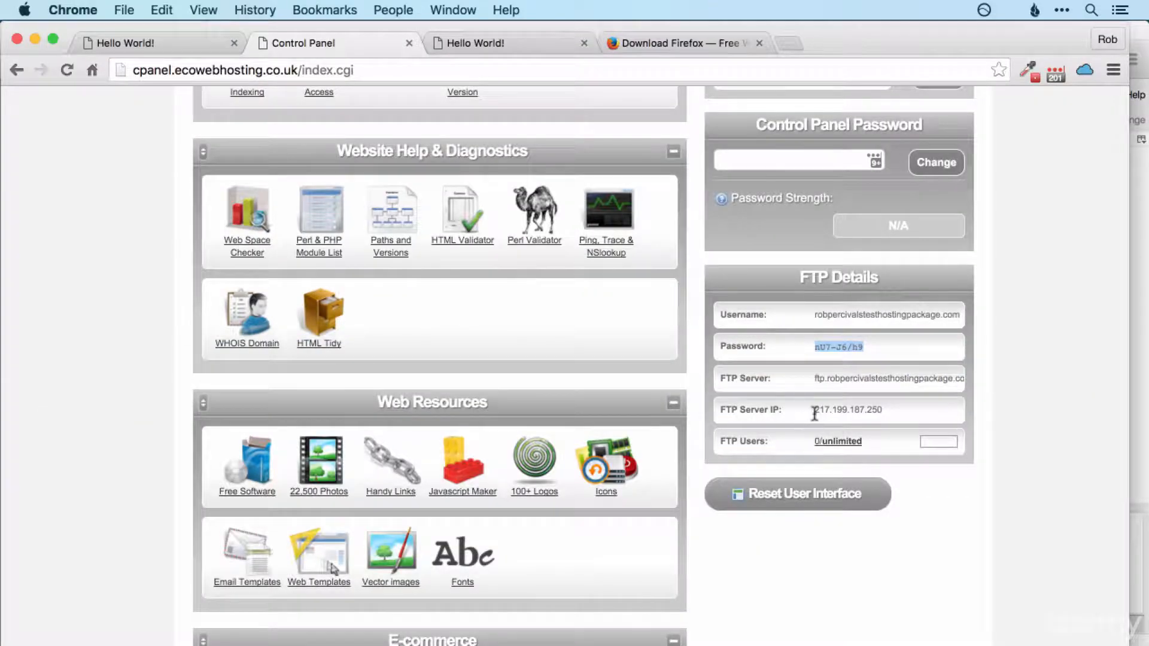
left_click_drag(814, 411, 888, 412)
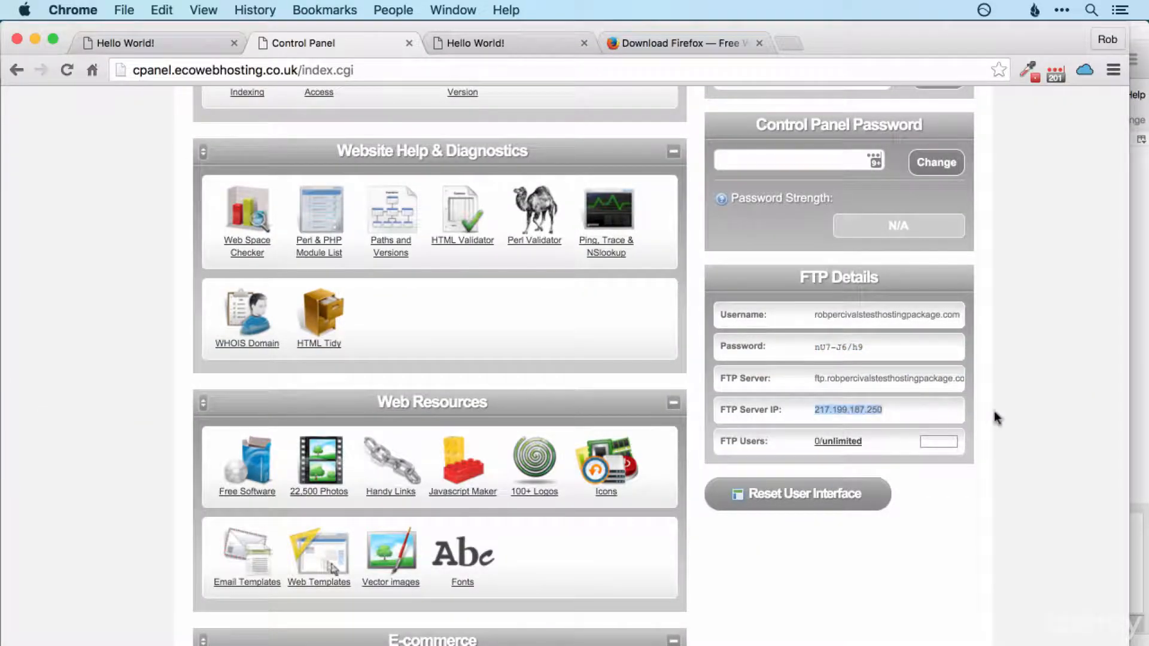
key("super+c")
key("super+Tab")
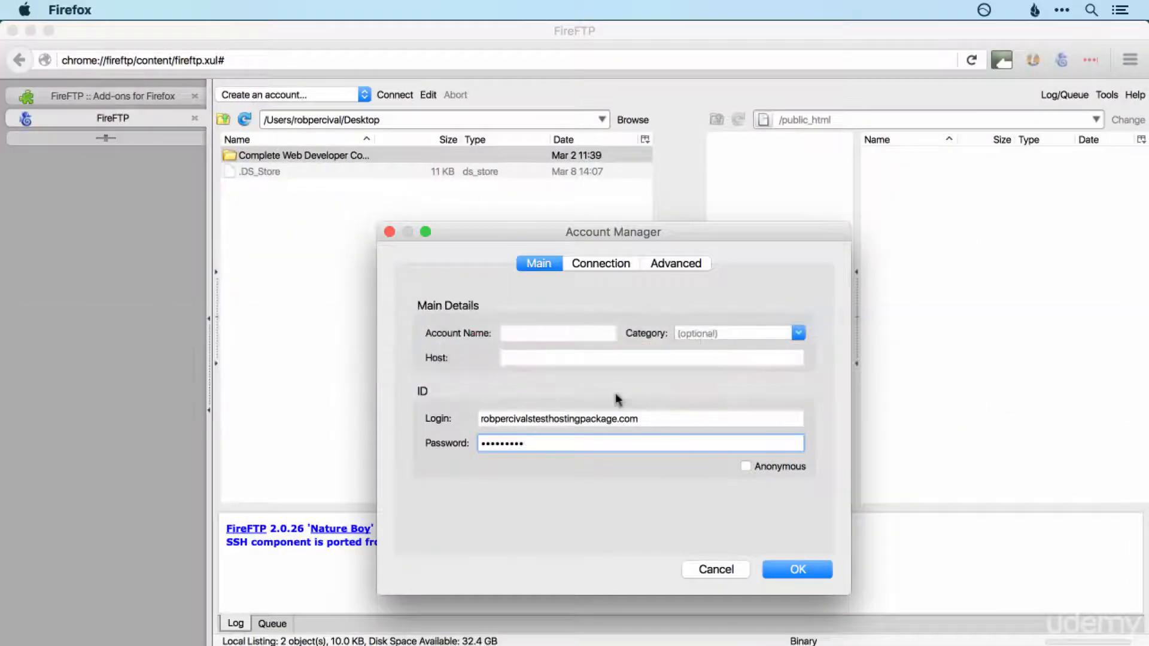
left_click(586, 358)
key("super+v")
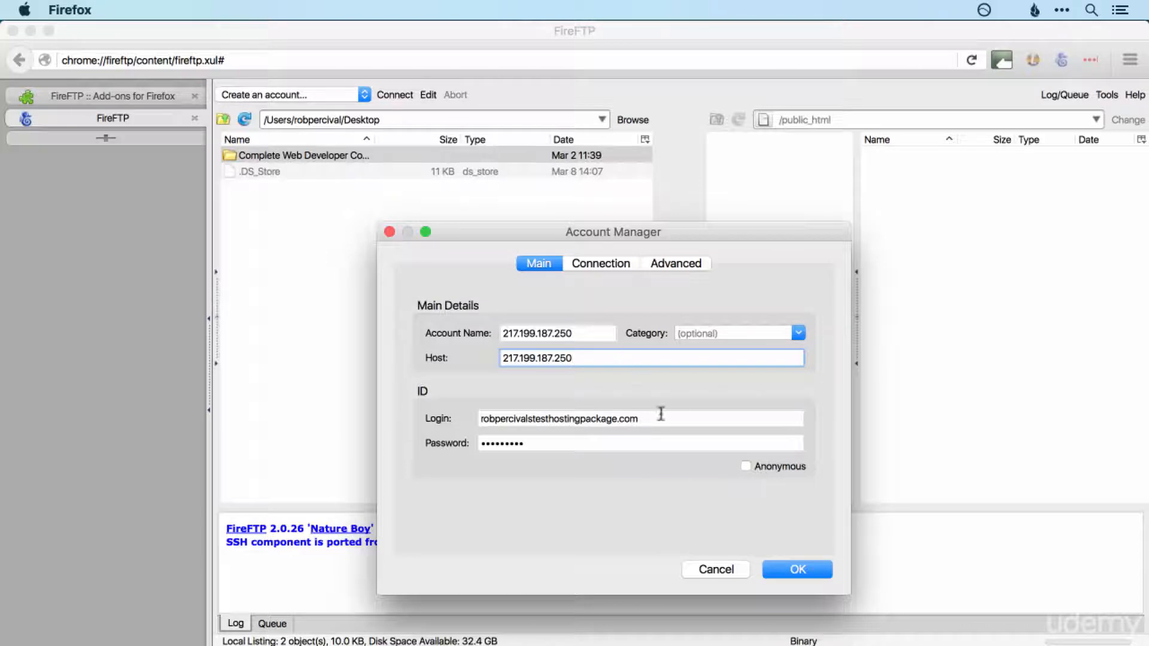
Copy the Login value into the Account Name field of the FireFTP account and save the account.
left_click_drag(661, 413, 457, 412)
key("super+c")
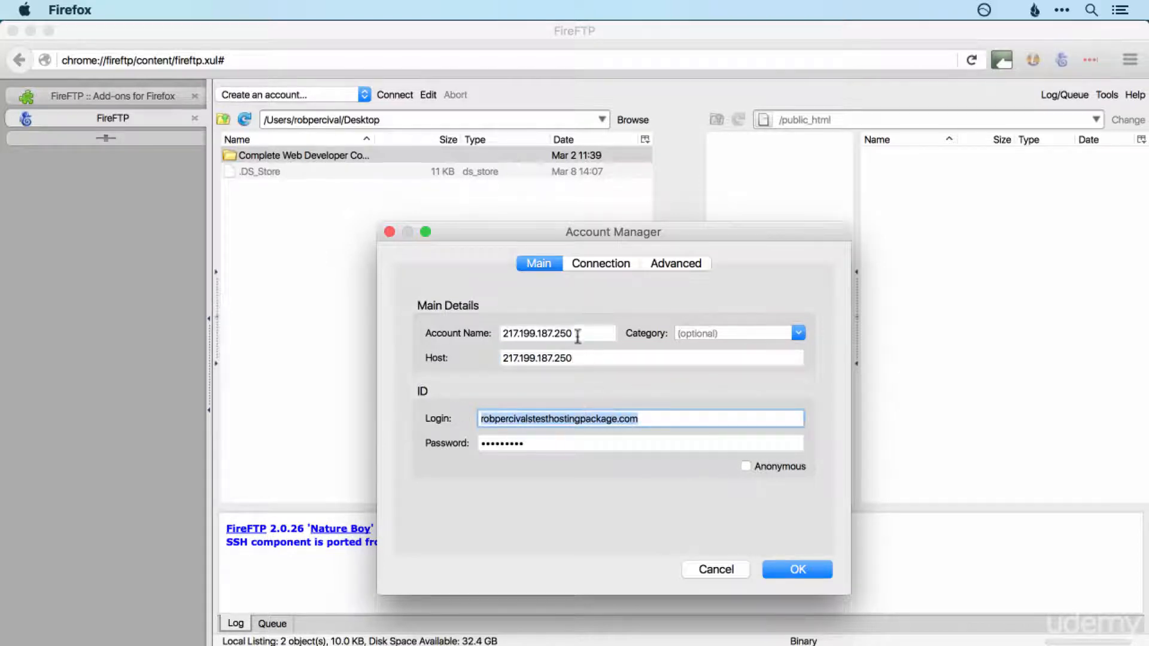
left_click_drag(578, 334, 477, 333)
key("super+v")
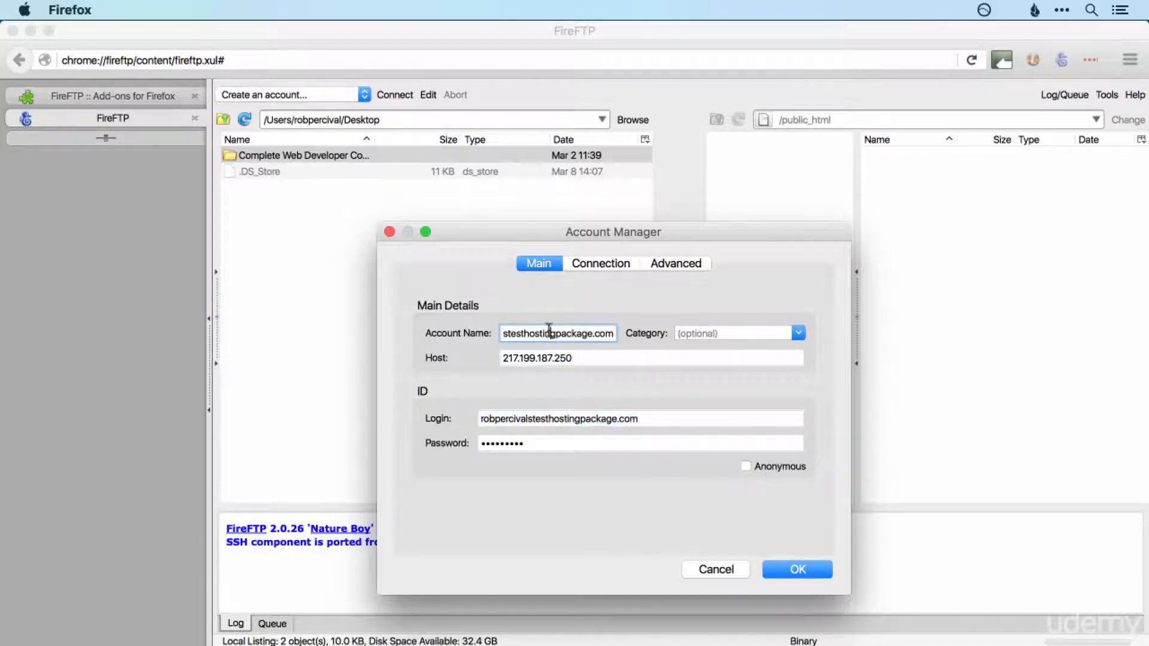
left_click_drag(550, 331, 475, 331)
left_click(531, 333)
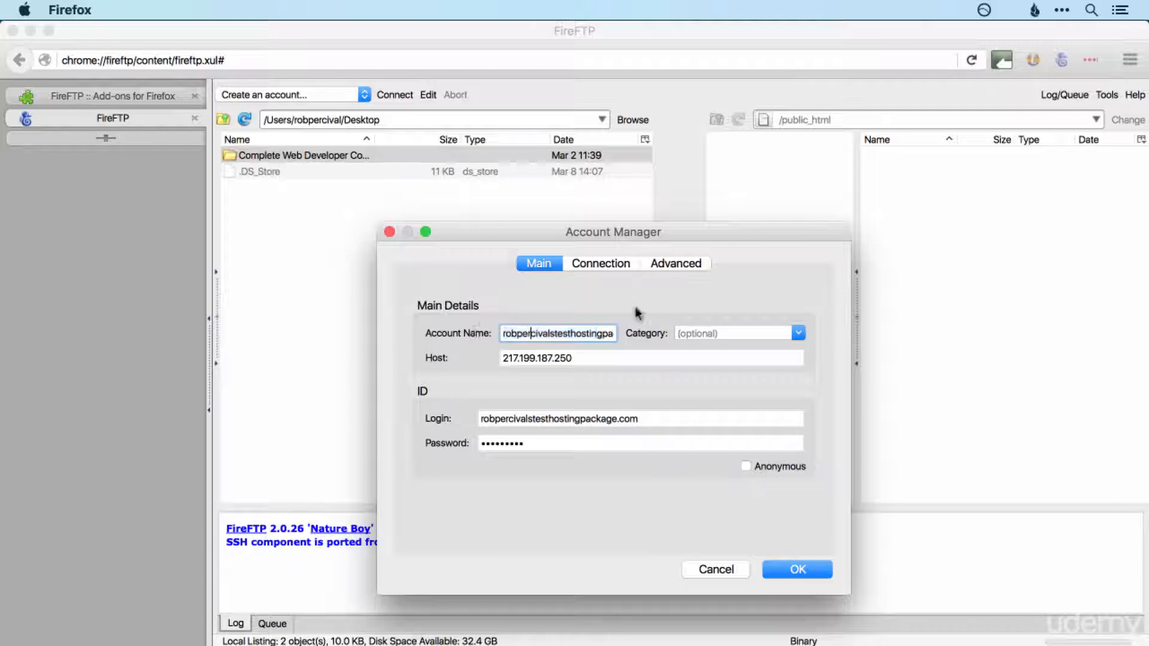
left_click(806, 570)
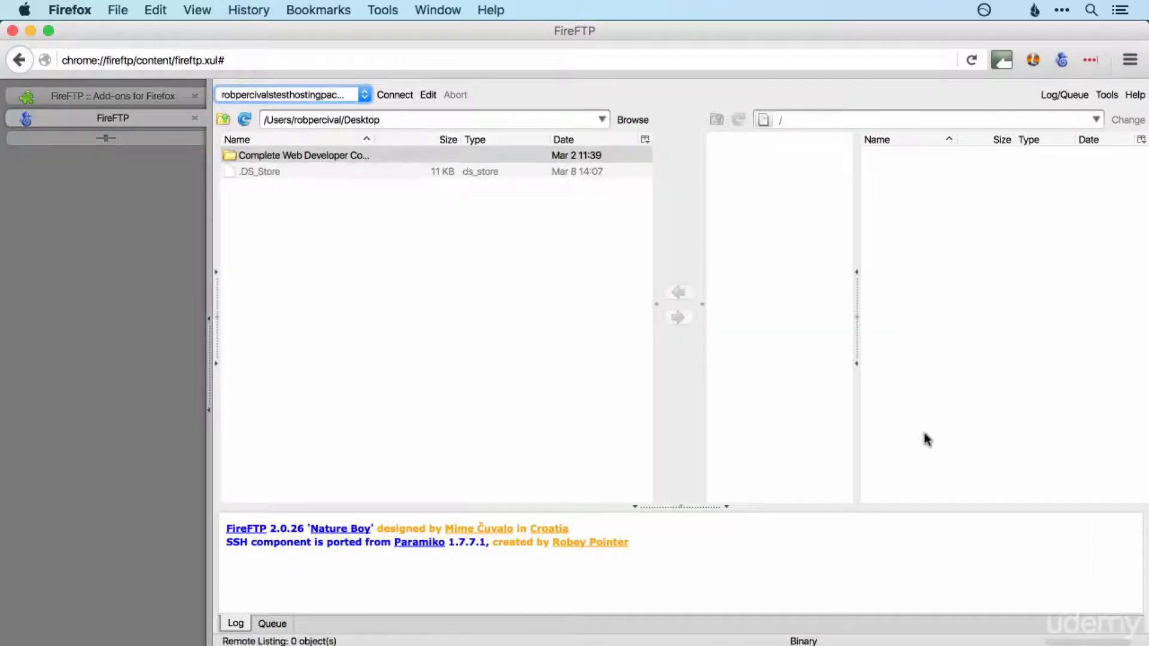
Switch to Chrome and unlock FTP for 1 hour in the hosting control panel.
key("super+Tab")
key("super+Tab")
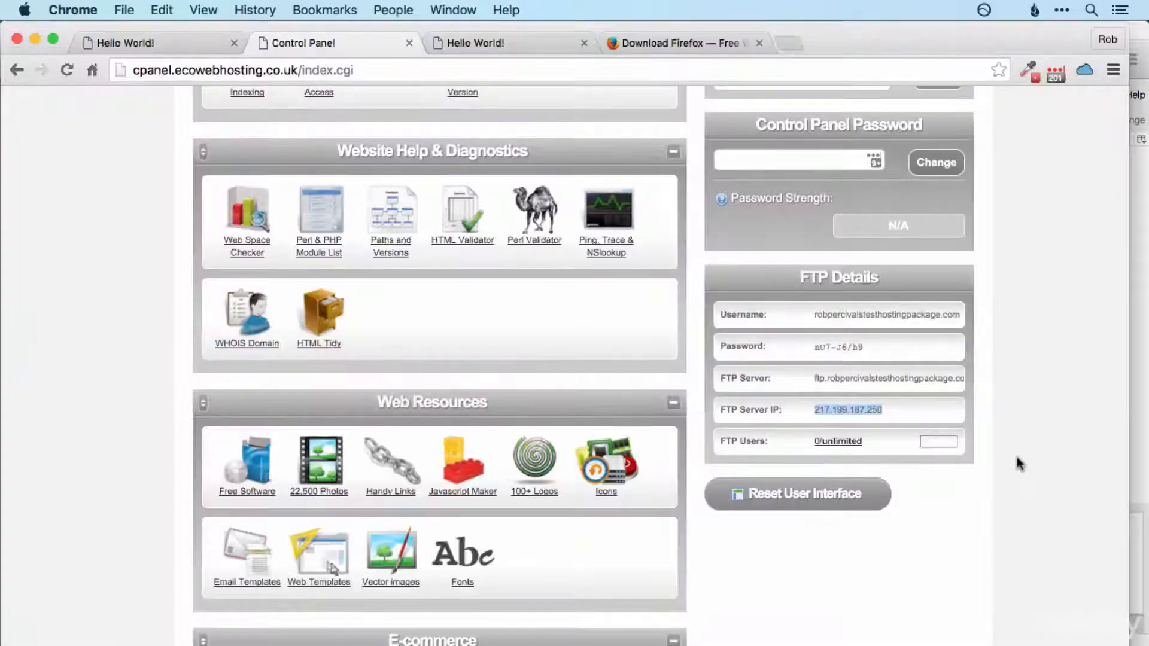
scroll(1020, 463, "up", 10)
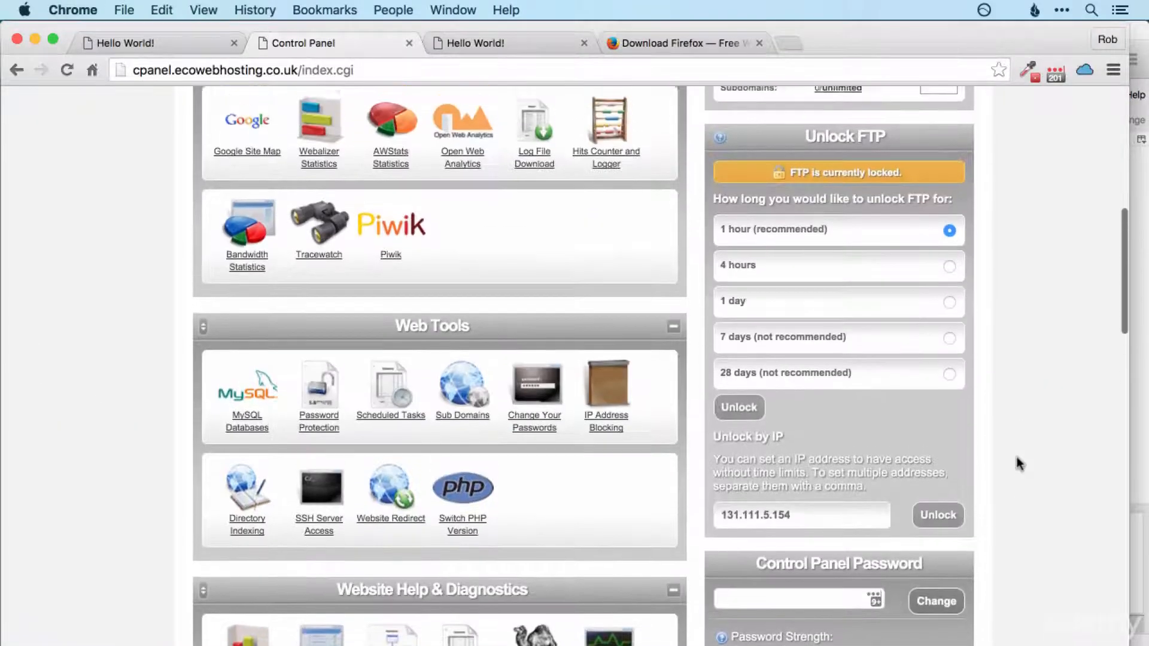
scroll(1016, 457, "up", 1)
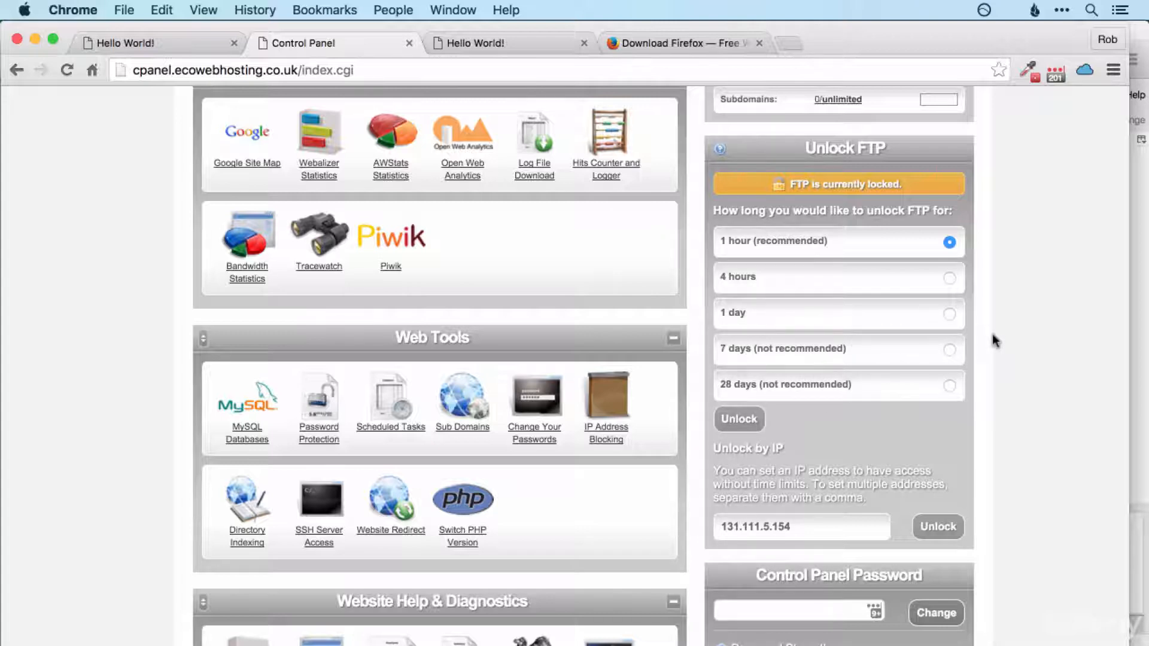
scroll(946, 386, "down", 2)
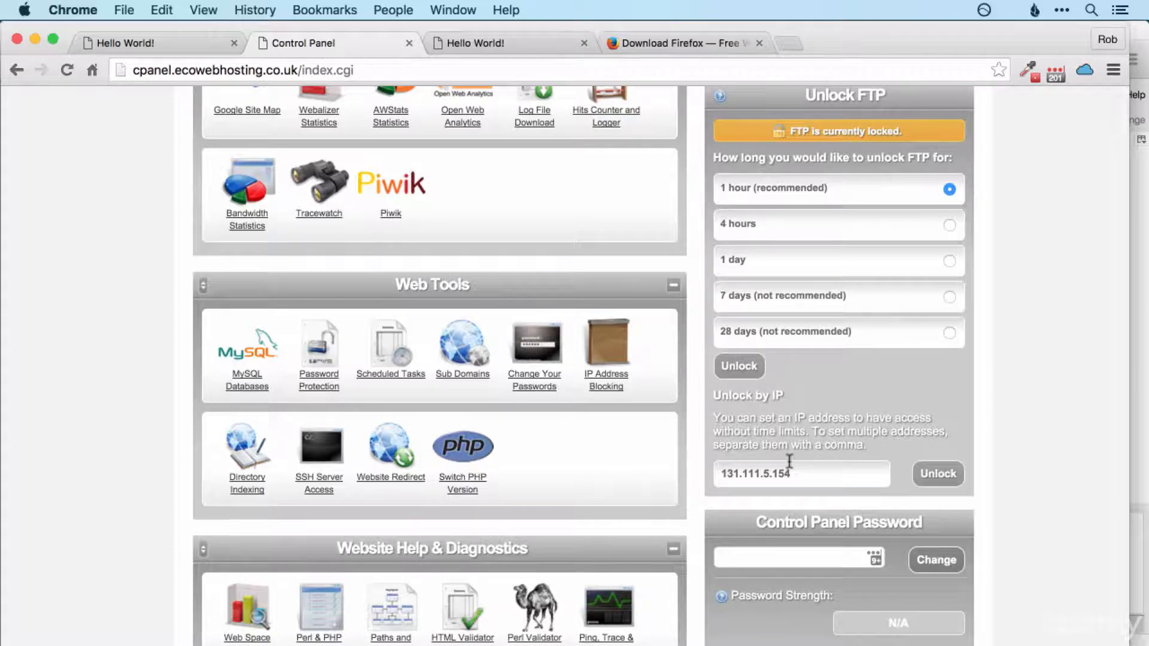
left_click(739, 367)
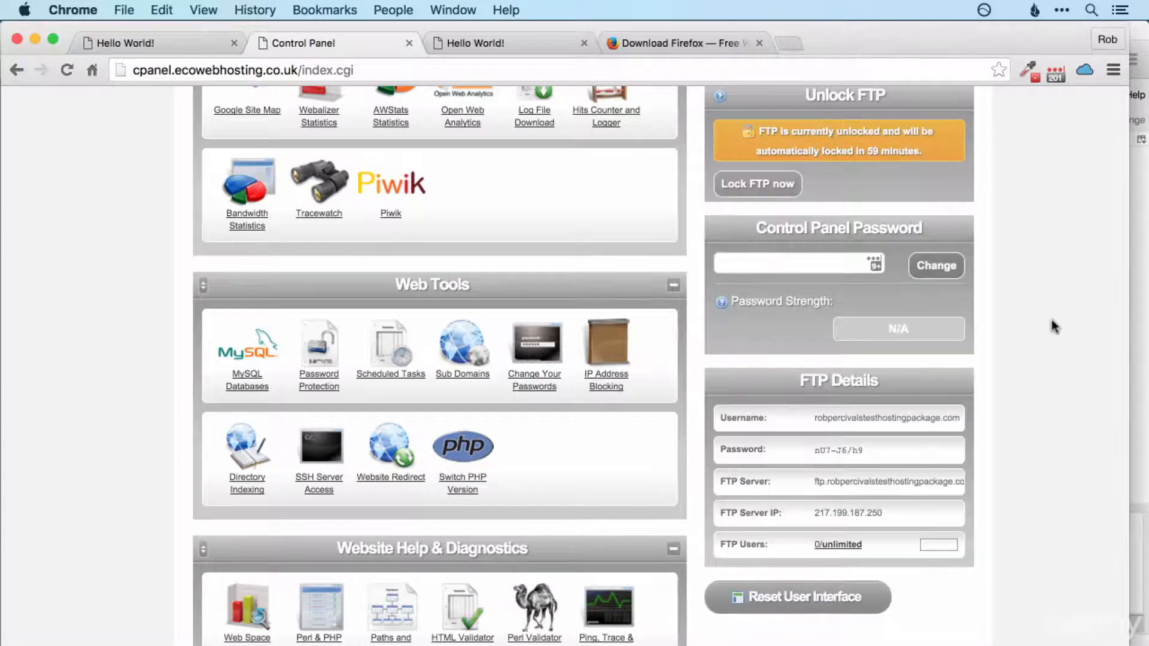
Switch to Firefox, connect FireFTP to the hosting account and select index.html in the server's public_html folder.
key("super+Tab")
key("super+Tab")
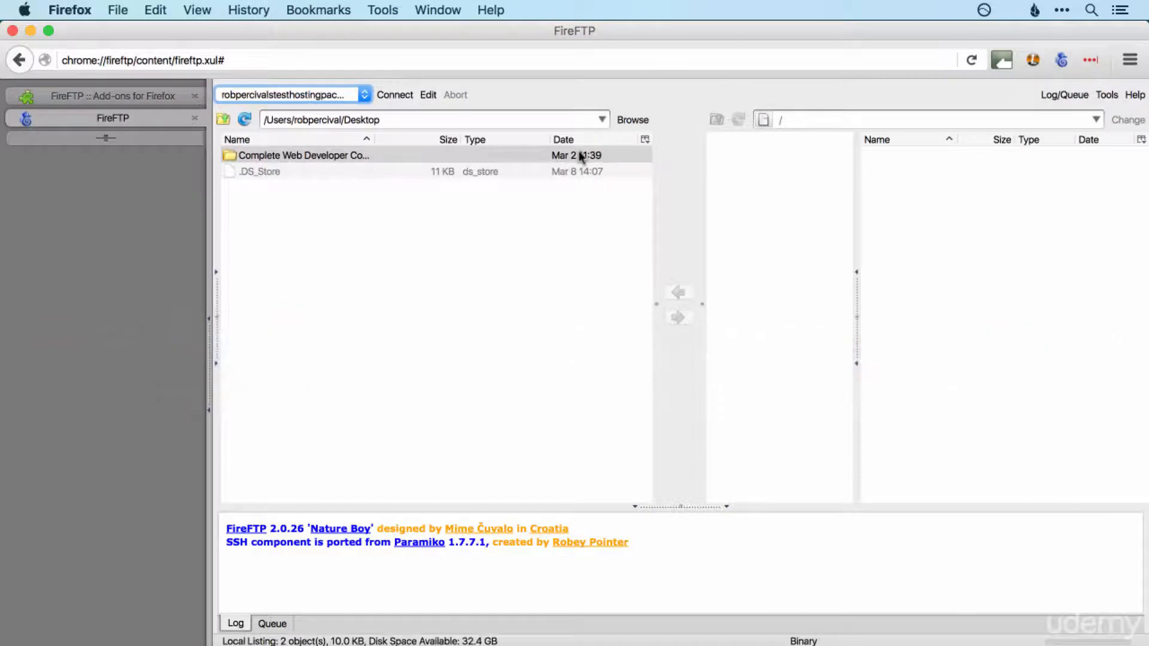
left_click(401, 94)
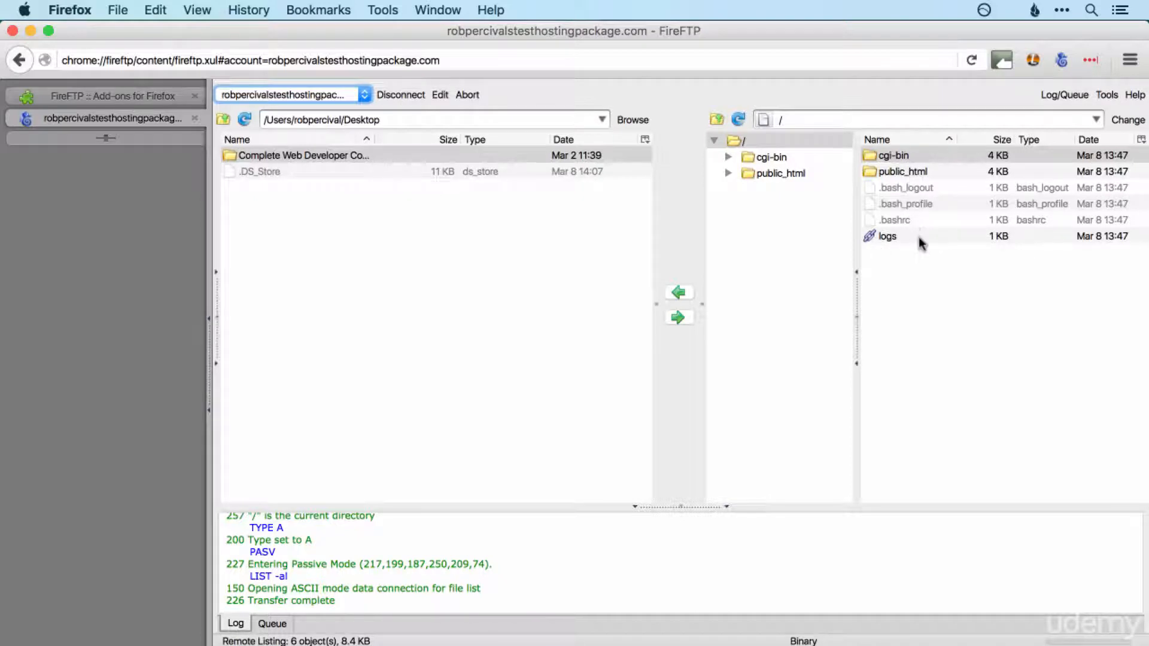
double_click(914, 171)
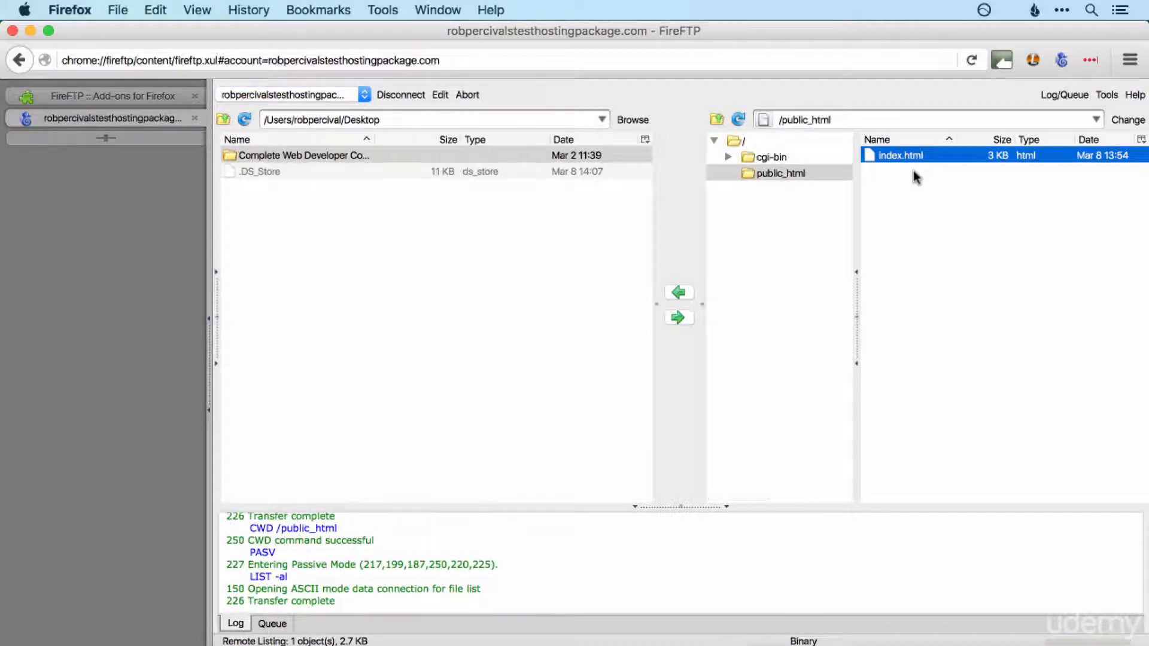
left_click(623, 309)
left_click(903, 159)
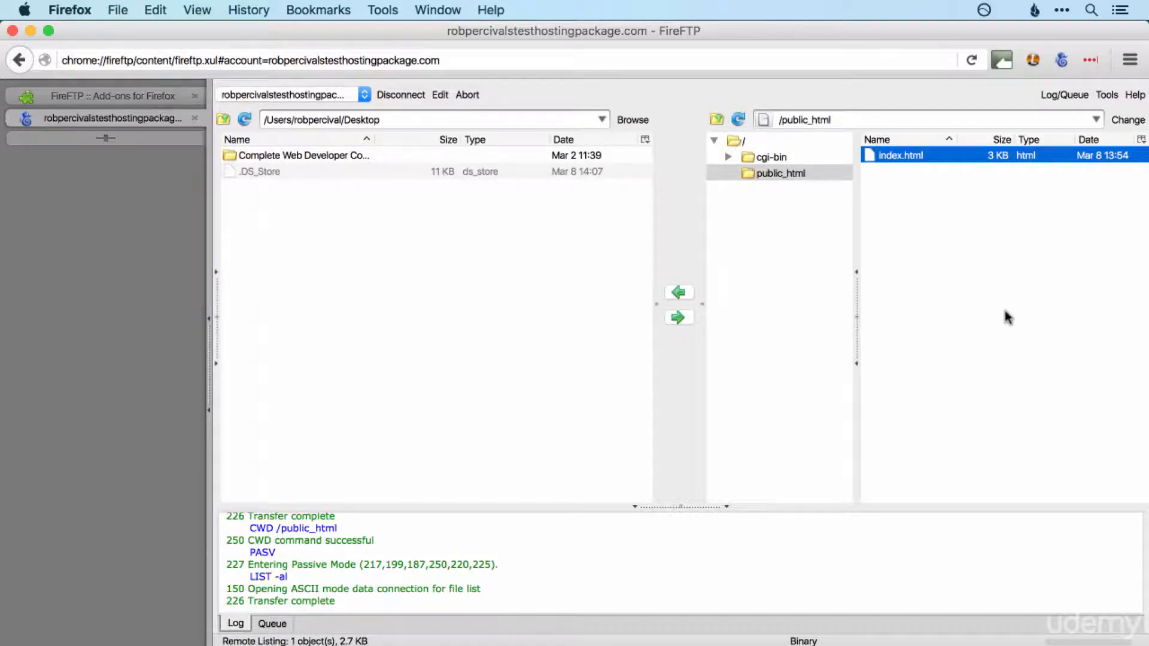
Switch to Chrome and view the hosted Hello World page to check its image.
key("super+Tab")
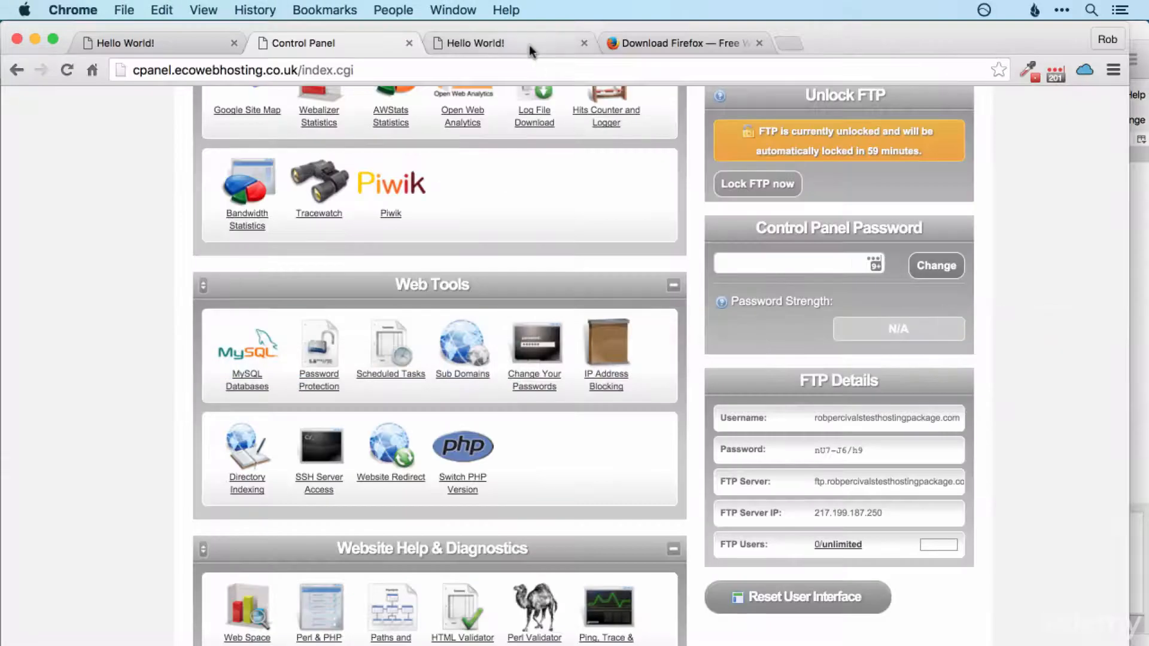
left_click(529, 45)
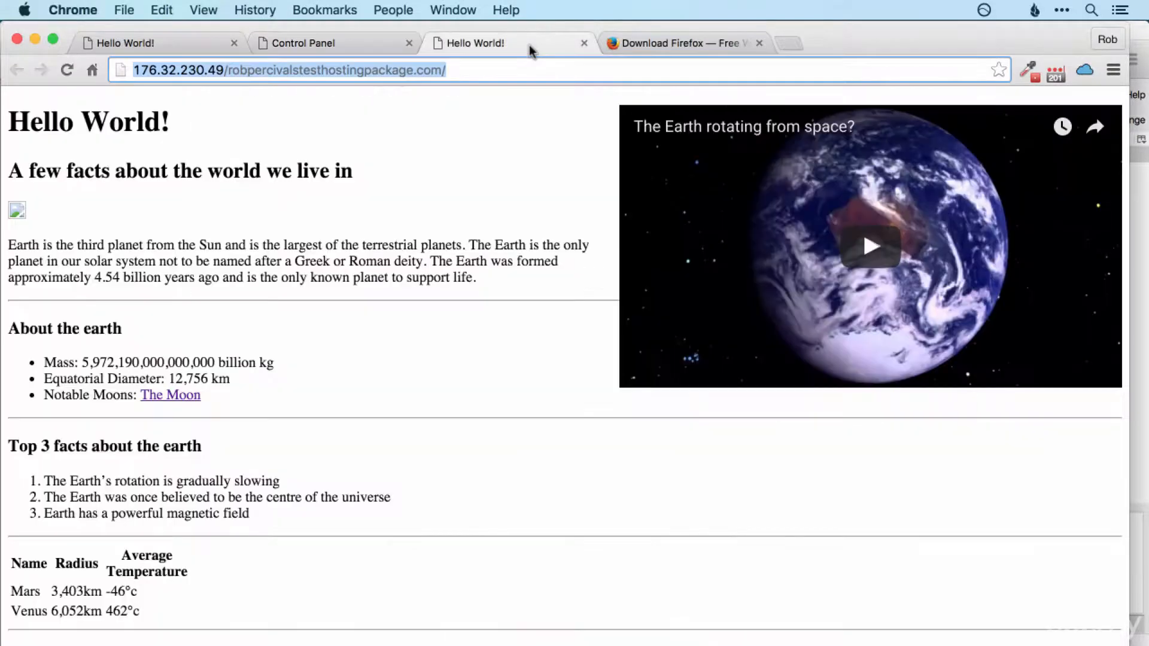
left_click(11, 217)
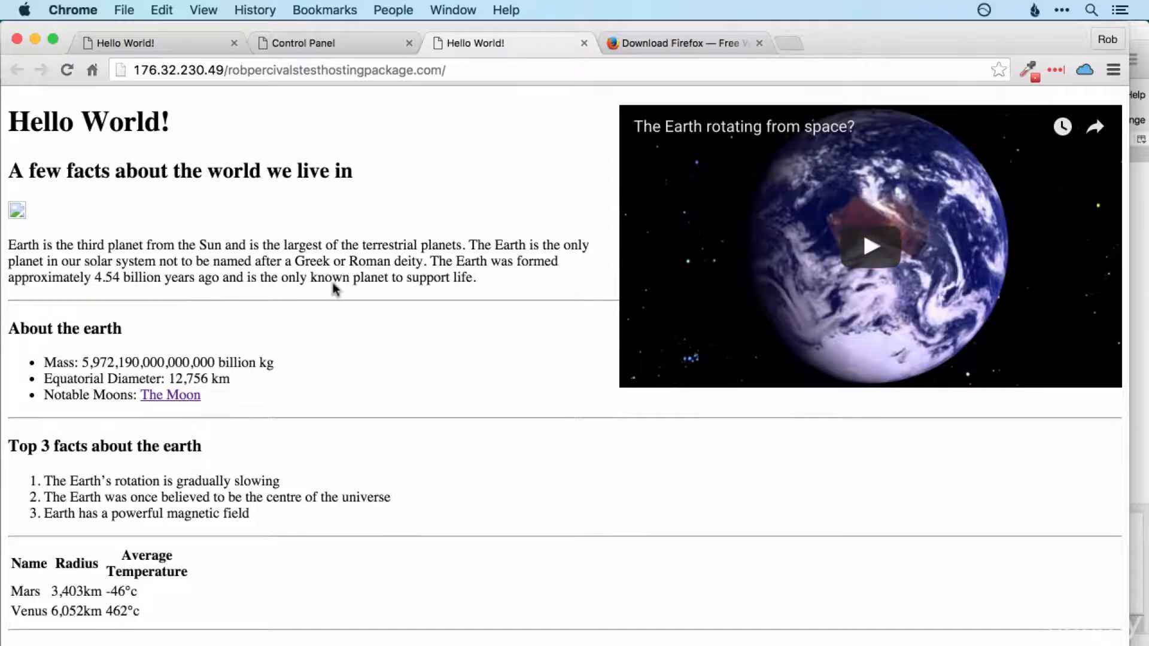
Return to FireFTP in Firefox and upload earth.jpg from Complete Web Developer Course/1-html to the server's public_html folder.
key("super+Tab")
key("super+Tab")
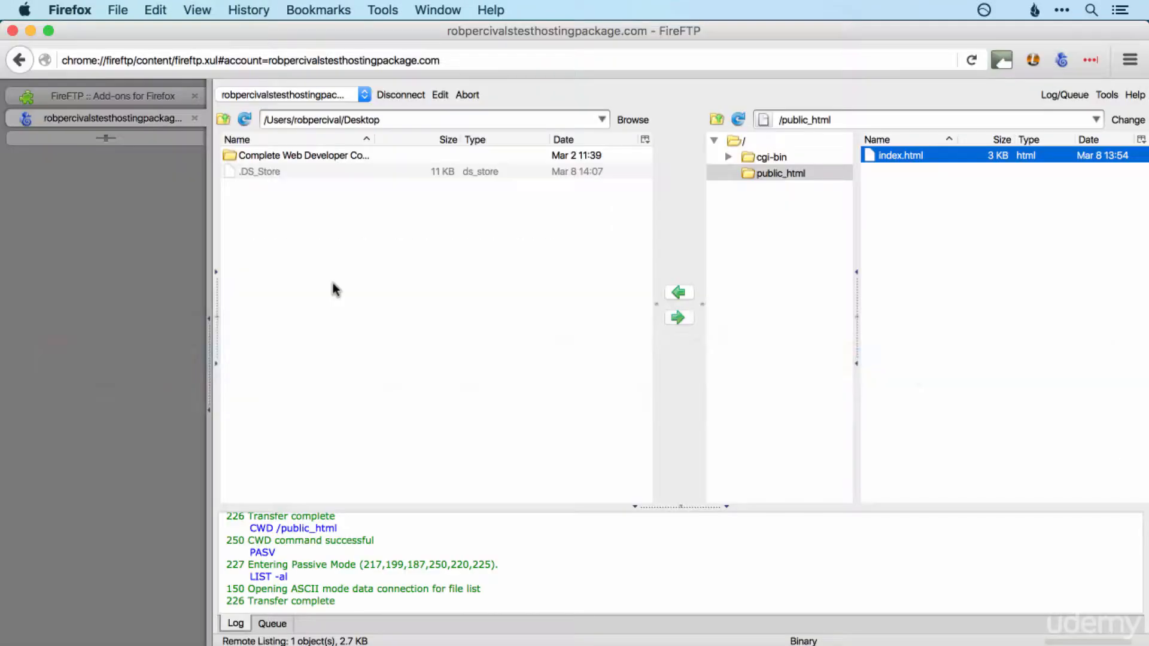
double_click(284, 159)
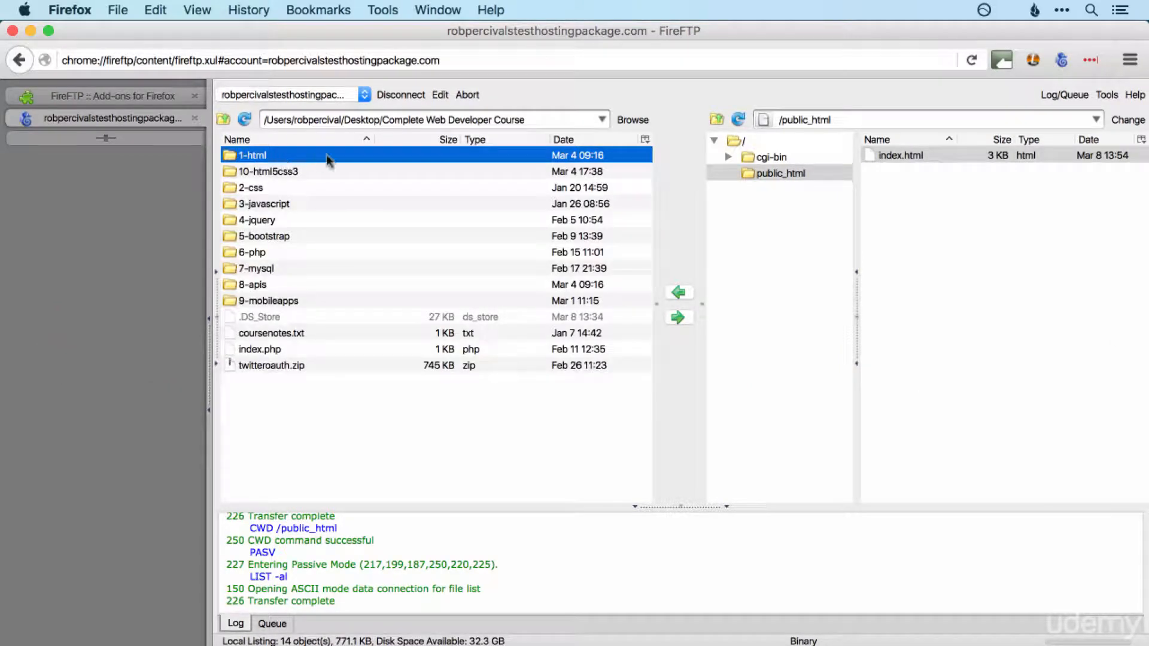
double_click(274, 156)
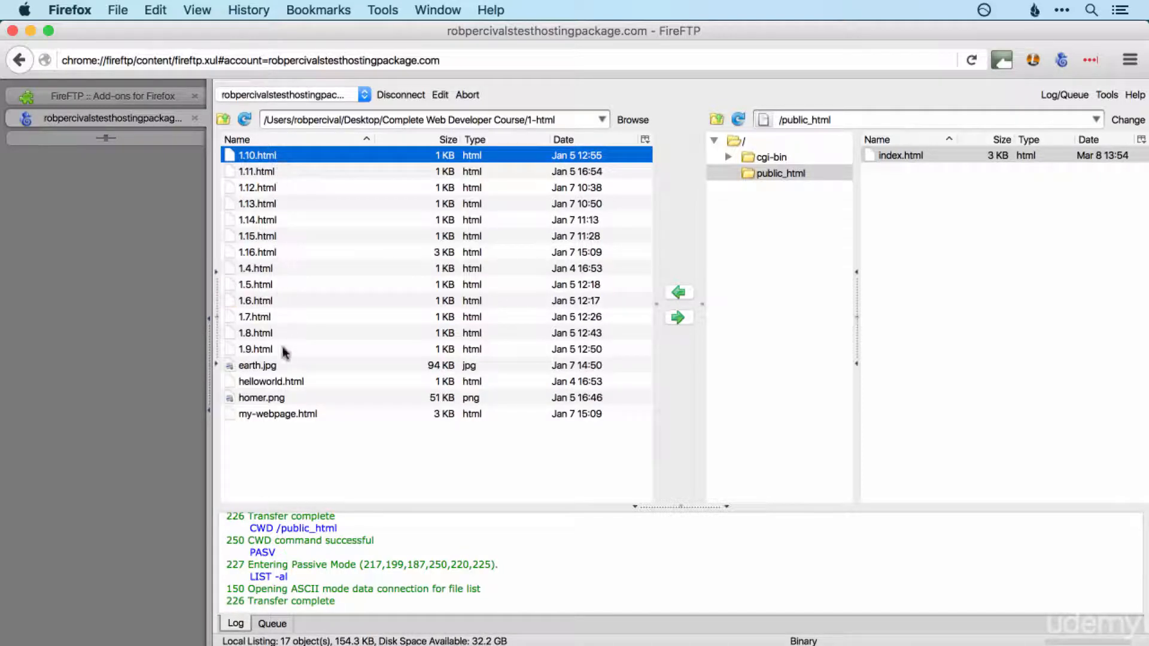
left_click(282, 365)
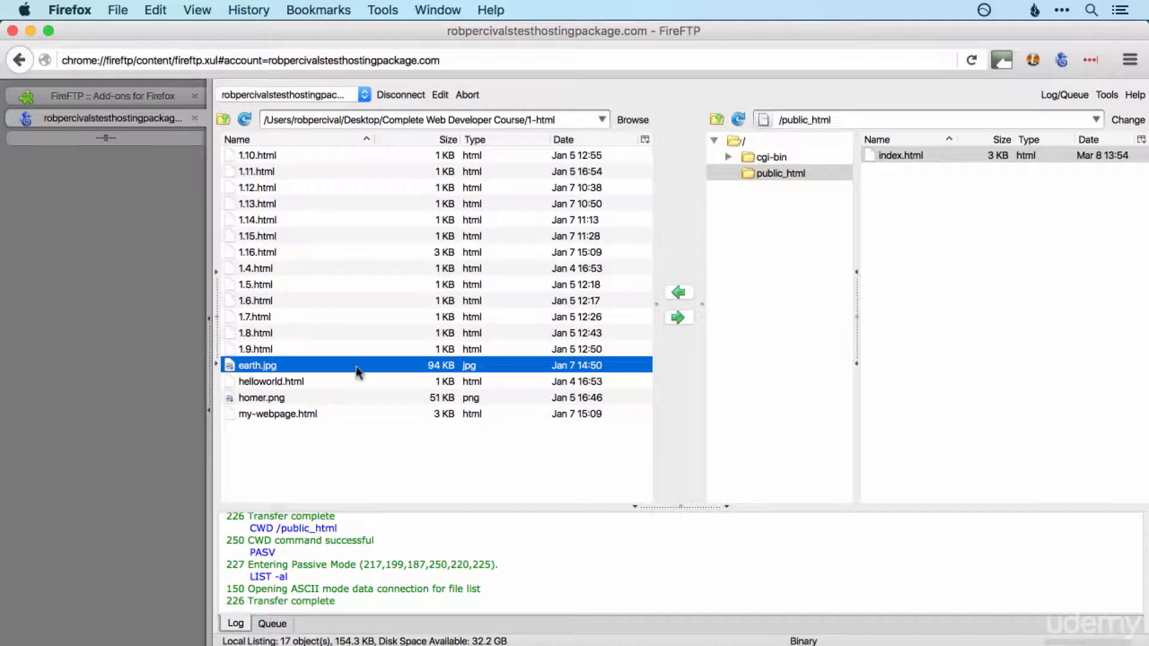
left_click(684, 319)
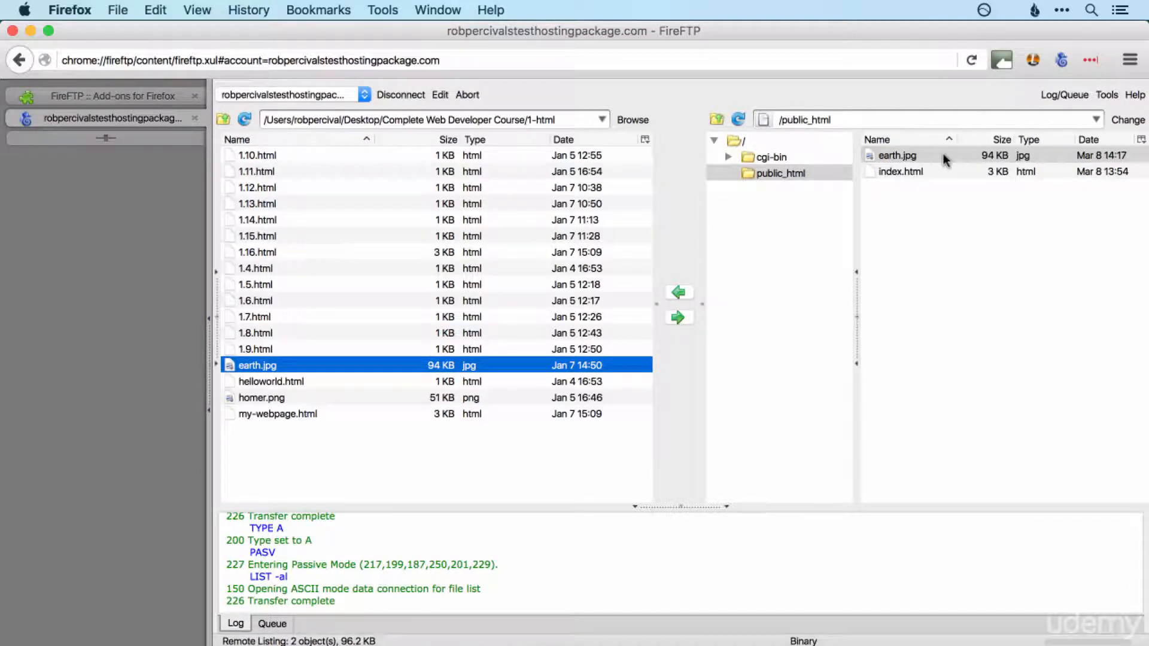
Reload the hosted Hello World page in Chrome to check the earth image, and return to Firefox.
key("super+Tab")
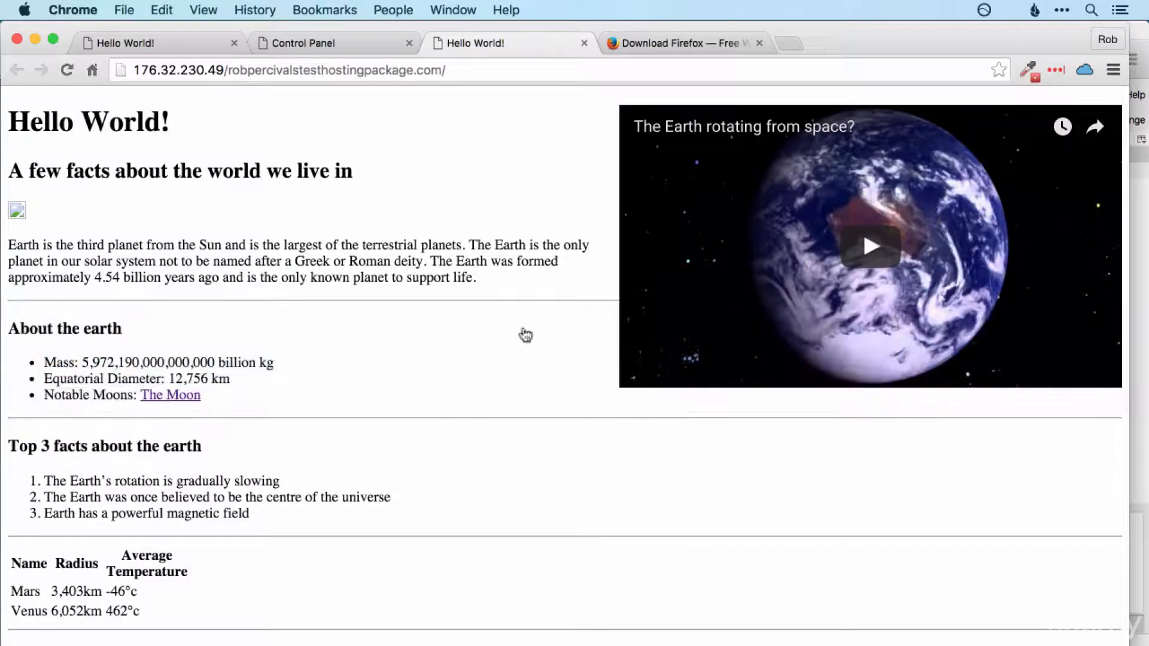
key("super+r")
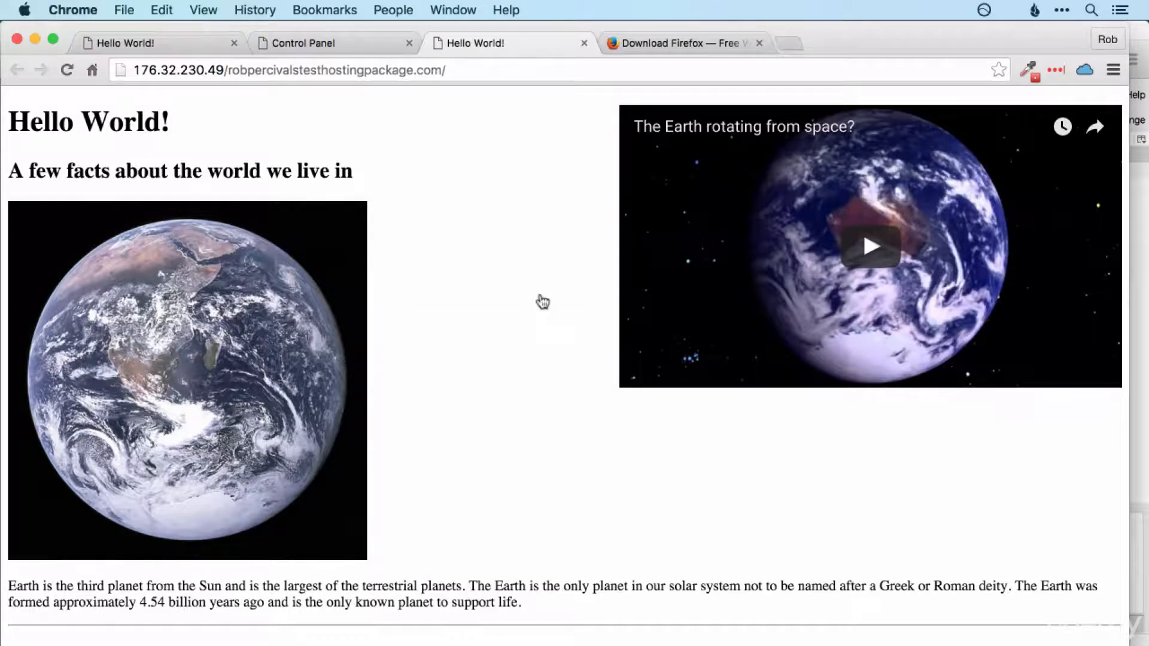
key("super+Tab")
key("Tab")
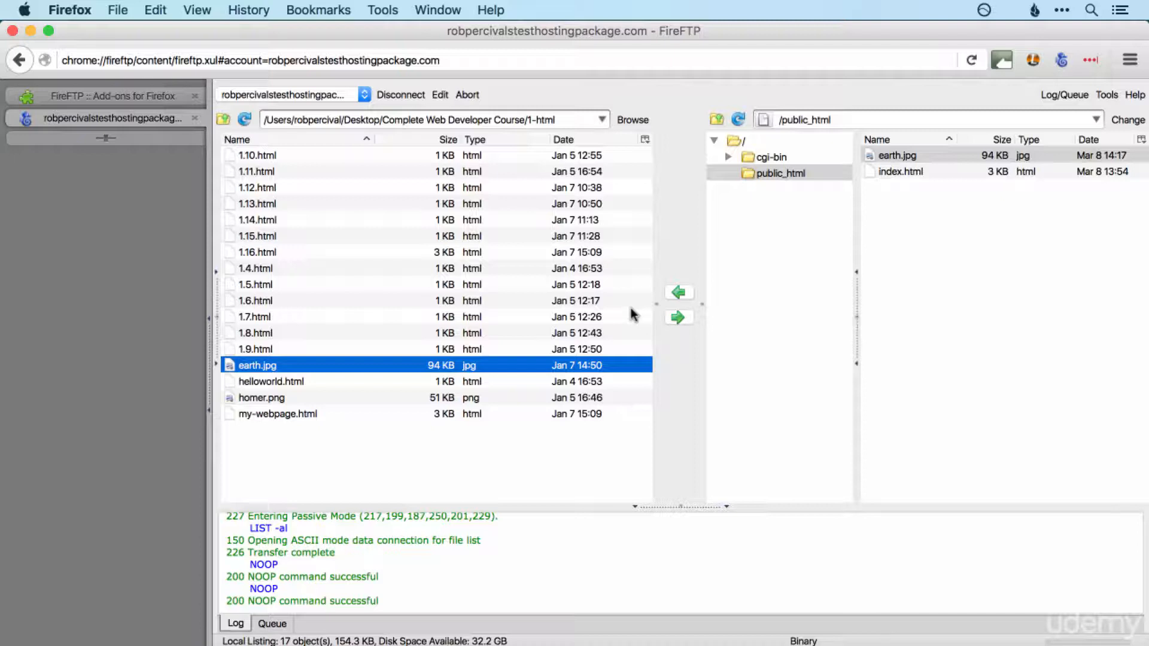
Select index.html in the server's public_html folder.
key("alt+super+2")
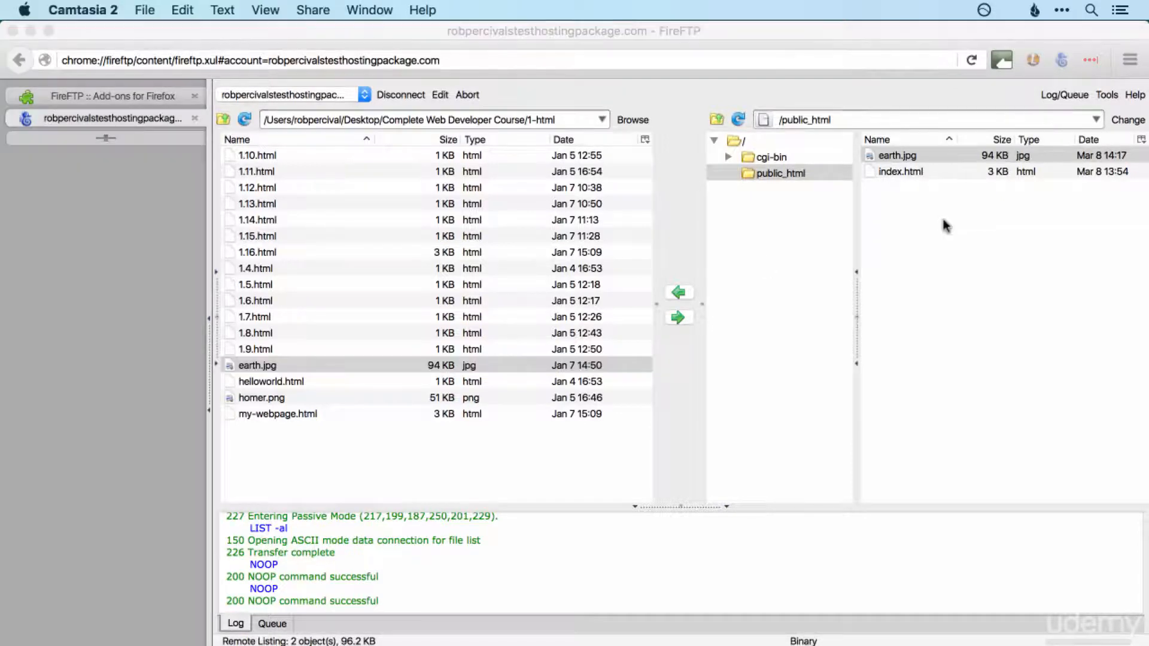
left_click(931, 172)
left_click(917, 170)
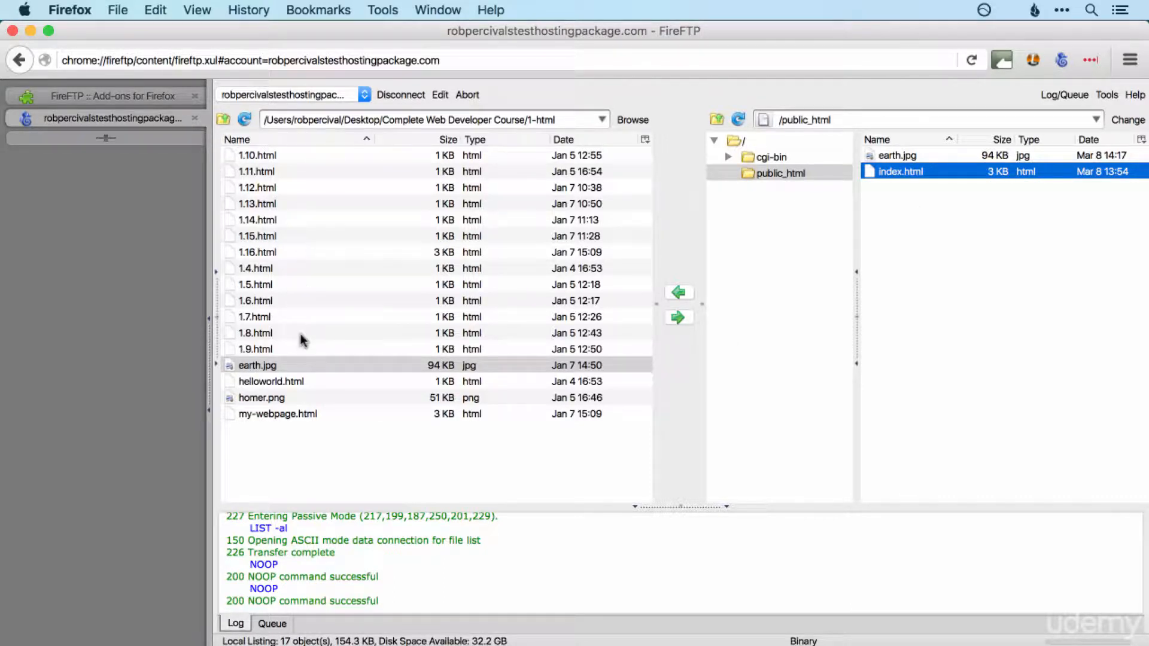
Switch to Finder and open the 1-html folder inside Complete Web Developer Course on the Desktop.
key("super+Tab")
key("super+Tab")
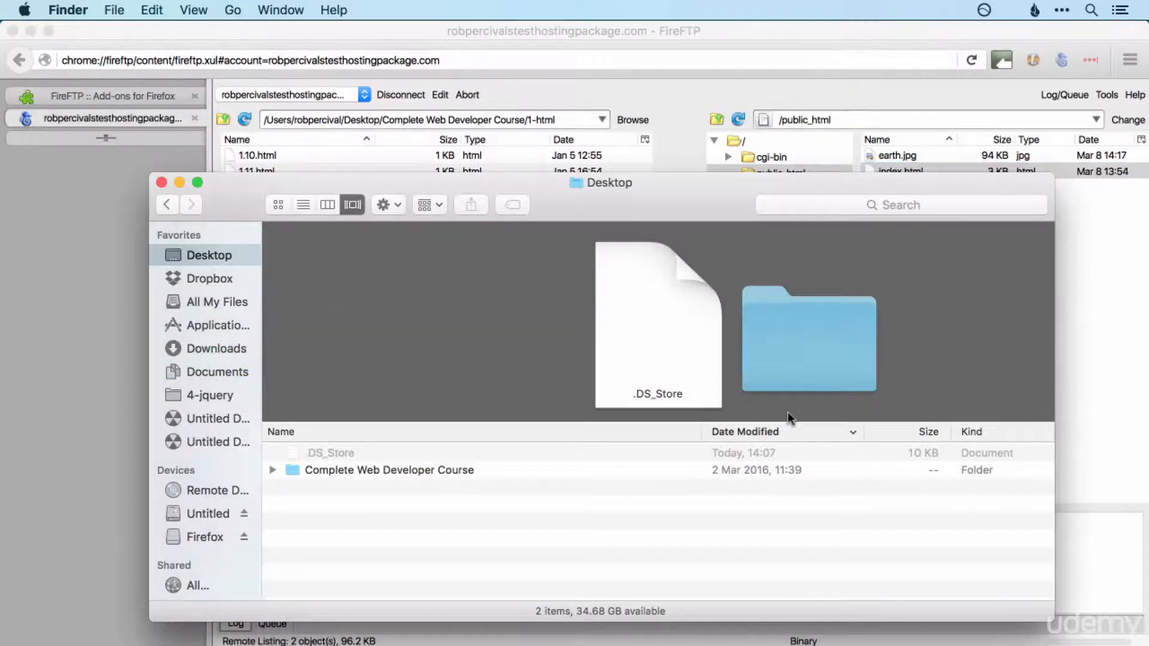
left_click(431, 470)
double_click(432, 470)
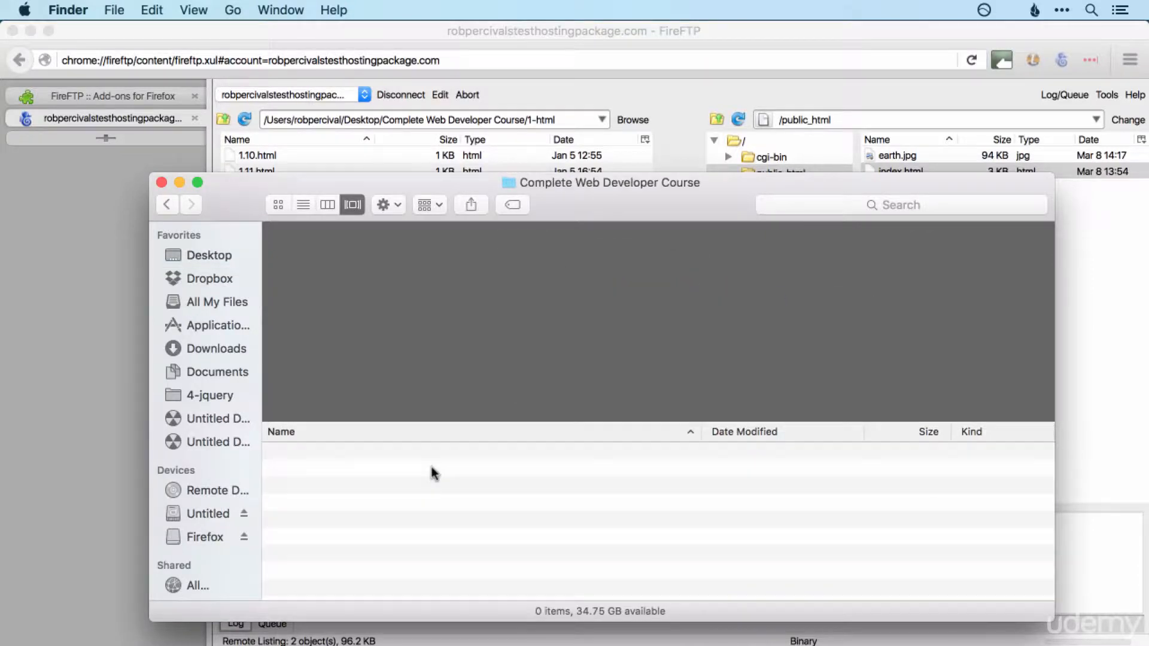
scroll(525, 260, "down", 13)
key("super+Tab")
scroll(445, 498, "up", 5)
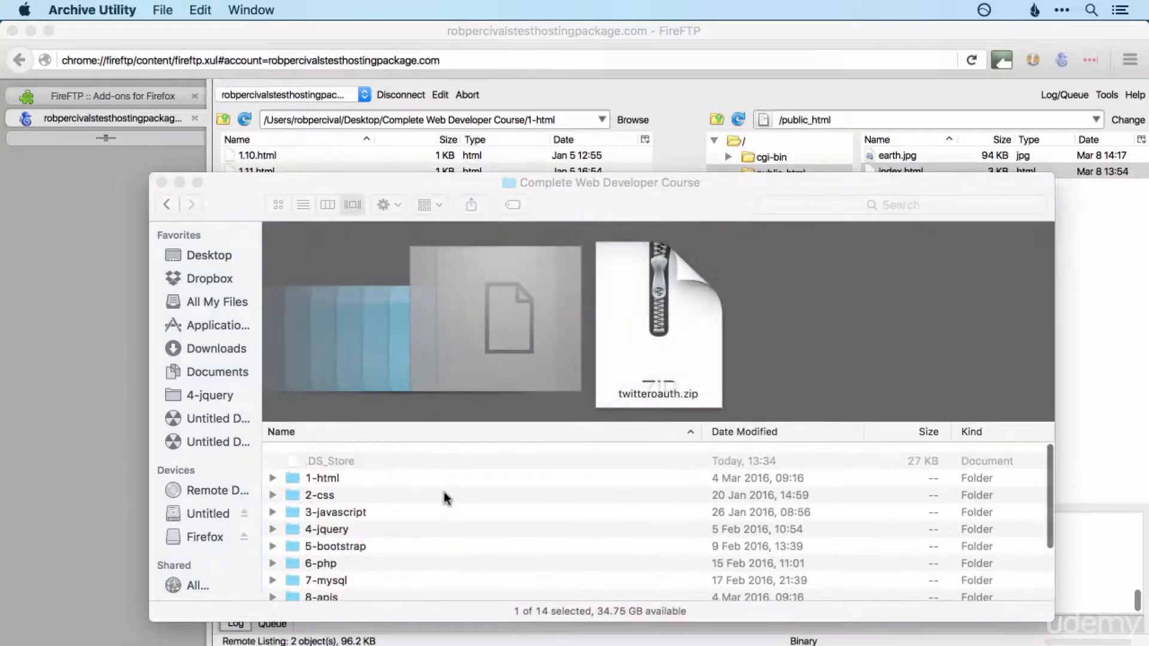
left_click(346, 469)
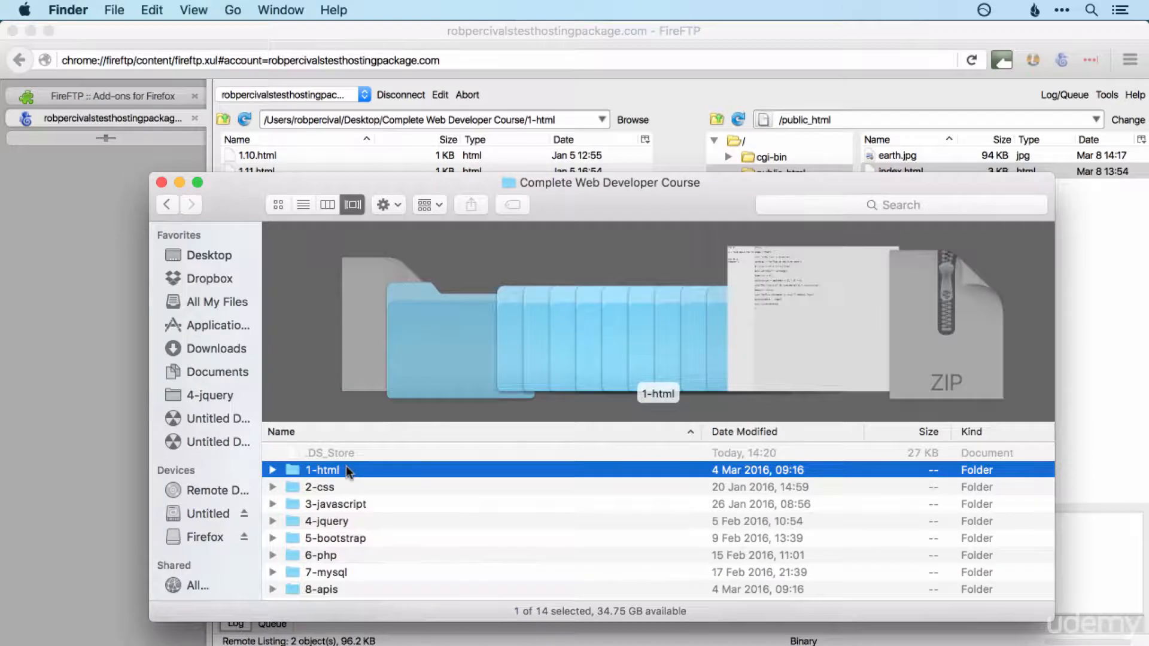
double_click(346, 470)
scroll(476, 467, "down", 5)
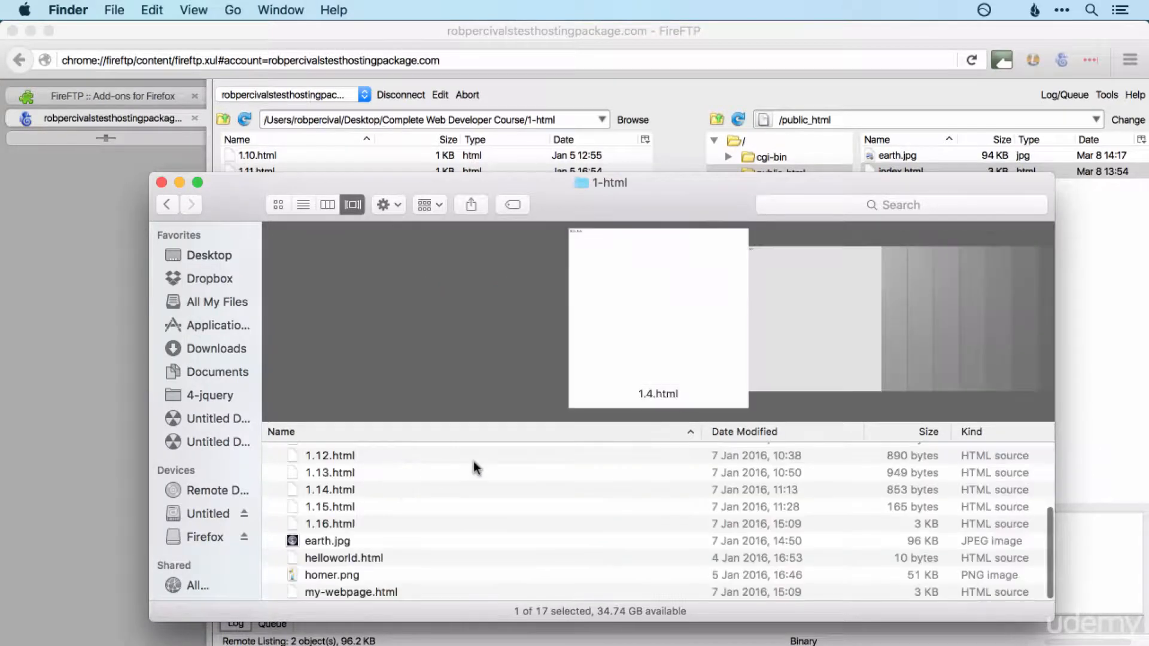
Open the file info for my-webpage.html and collapse its "Open with" section.
left_click(389, 592)
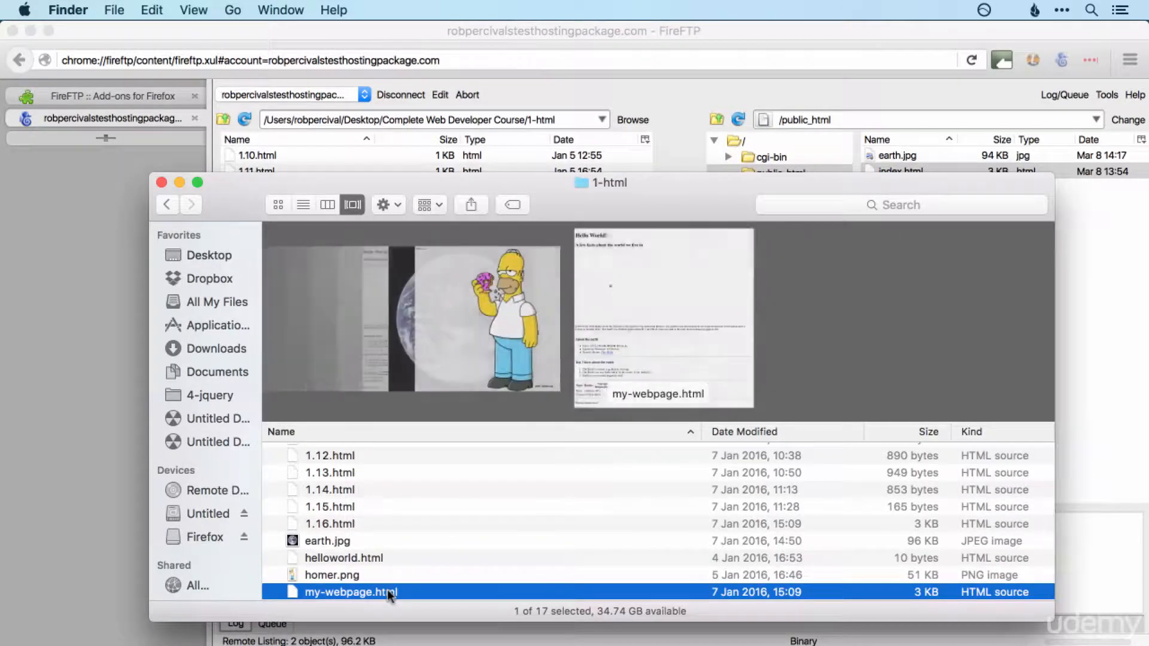
right_click(390, 595)
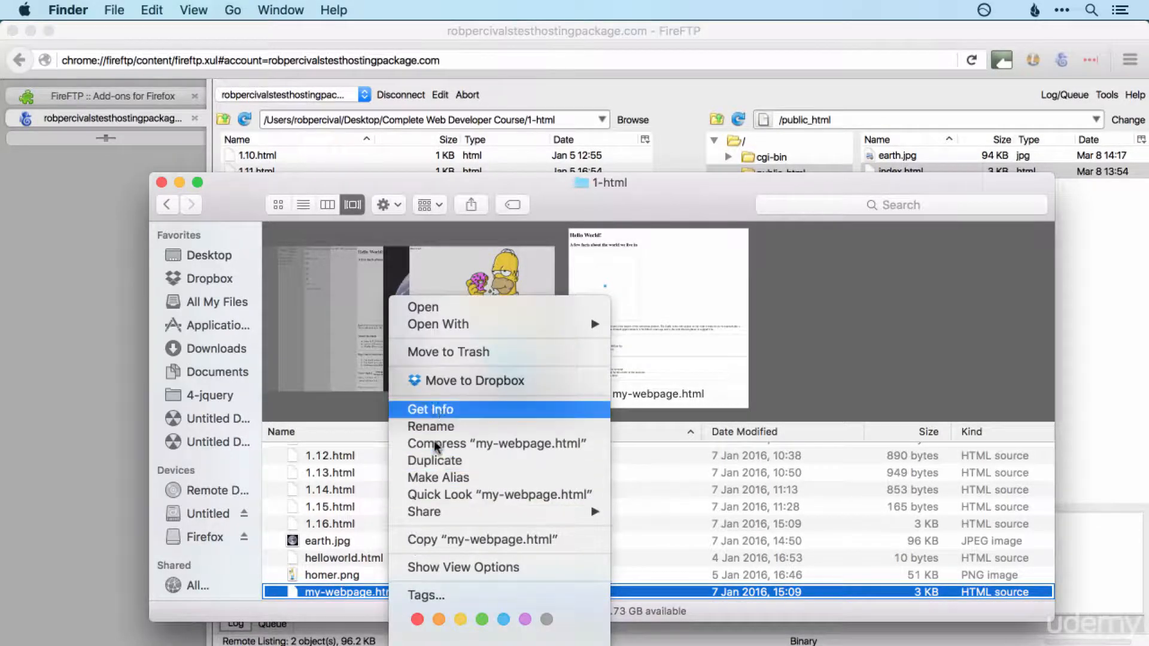
left_click(462, 410)
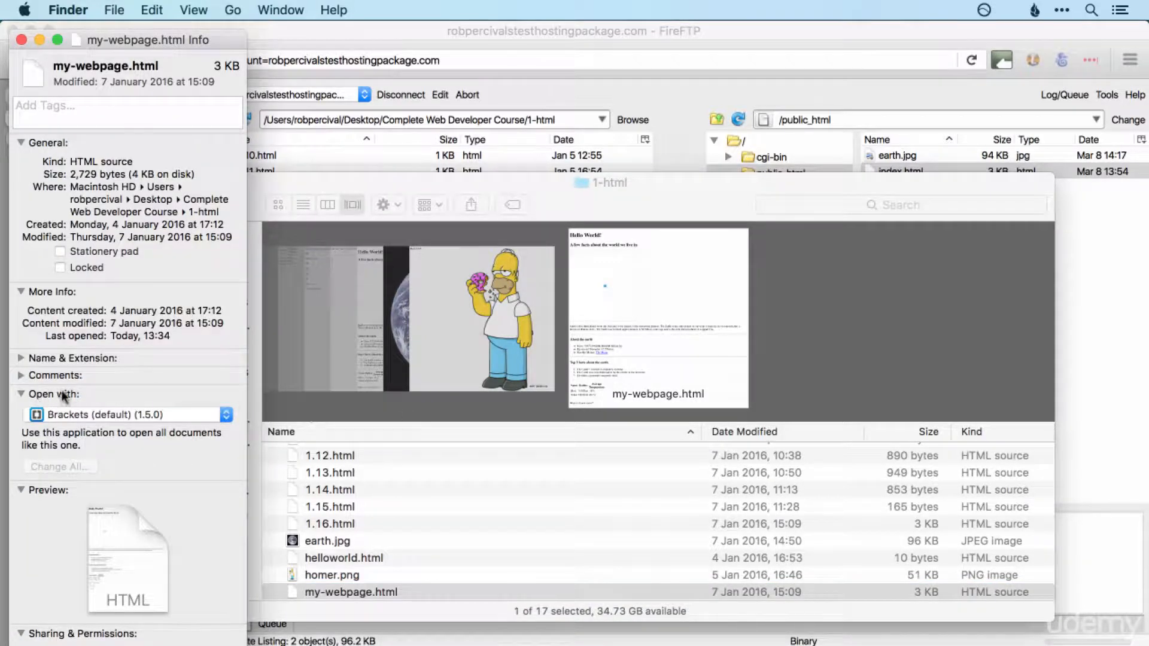
left_click(20, 394)
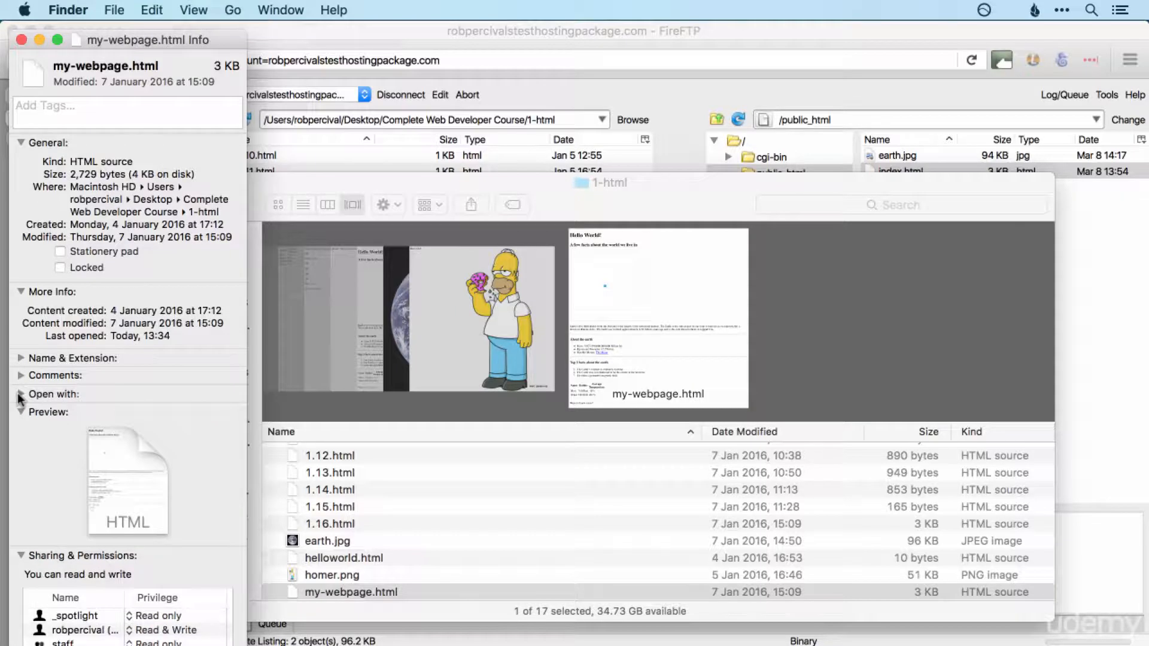
Set Brackets as the default application for all .html files in my-webpage.html's info, and close the info window.
left_click(19, 395)
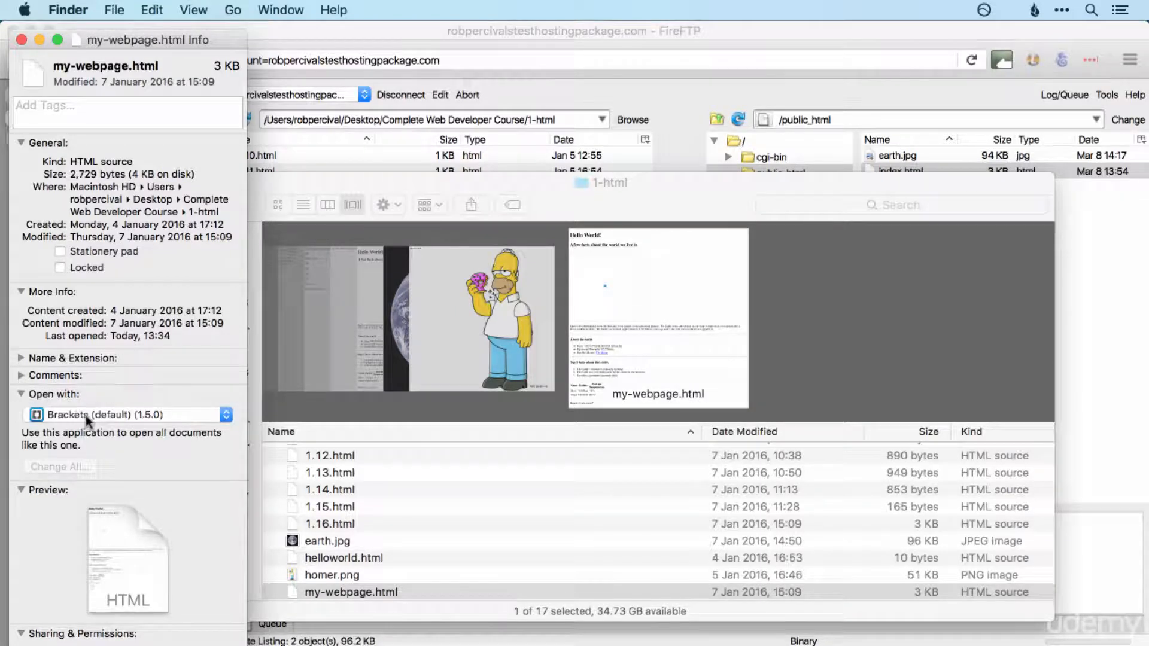
left_click(111, 418)
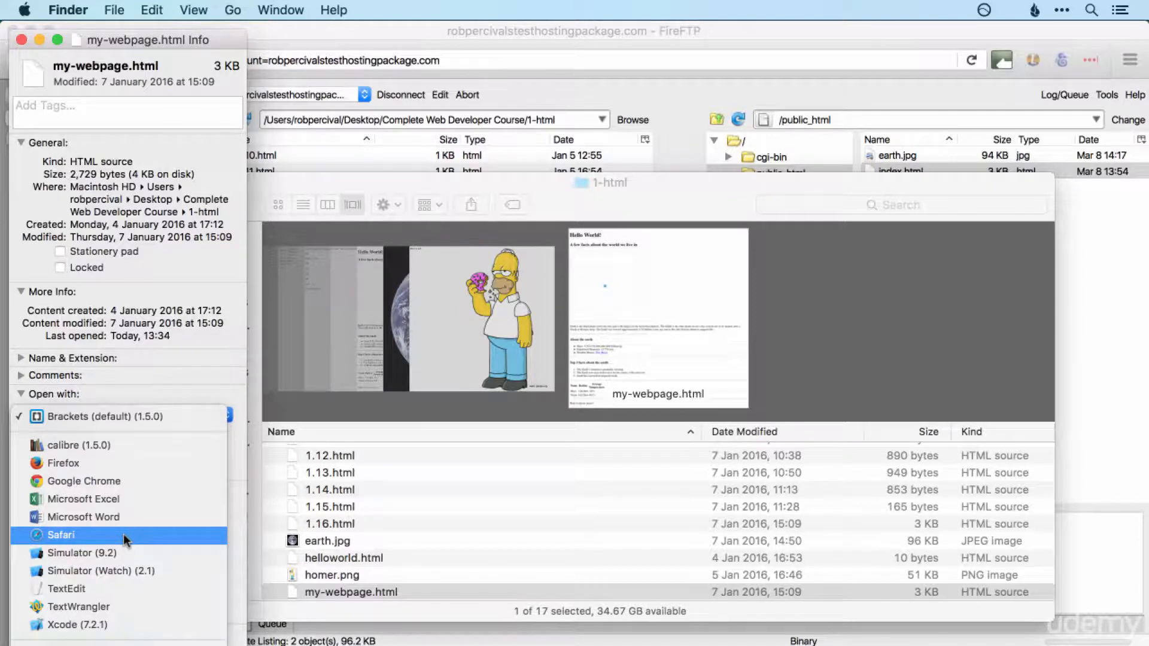
left_click(89, 417)
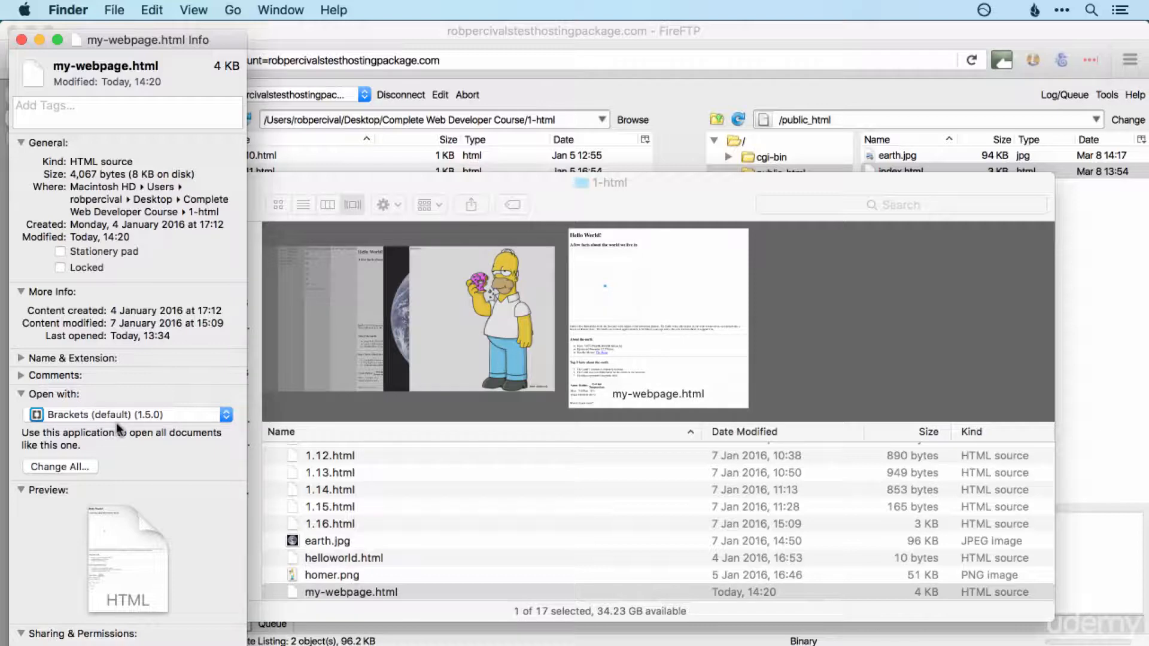
left_click(80, 466)
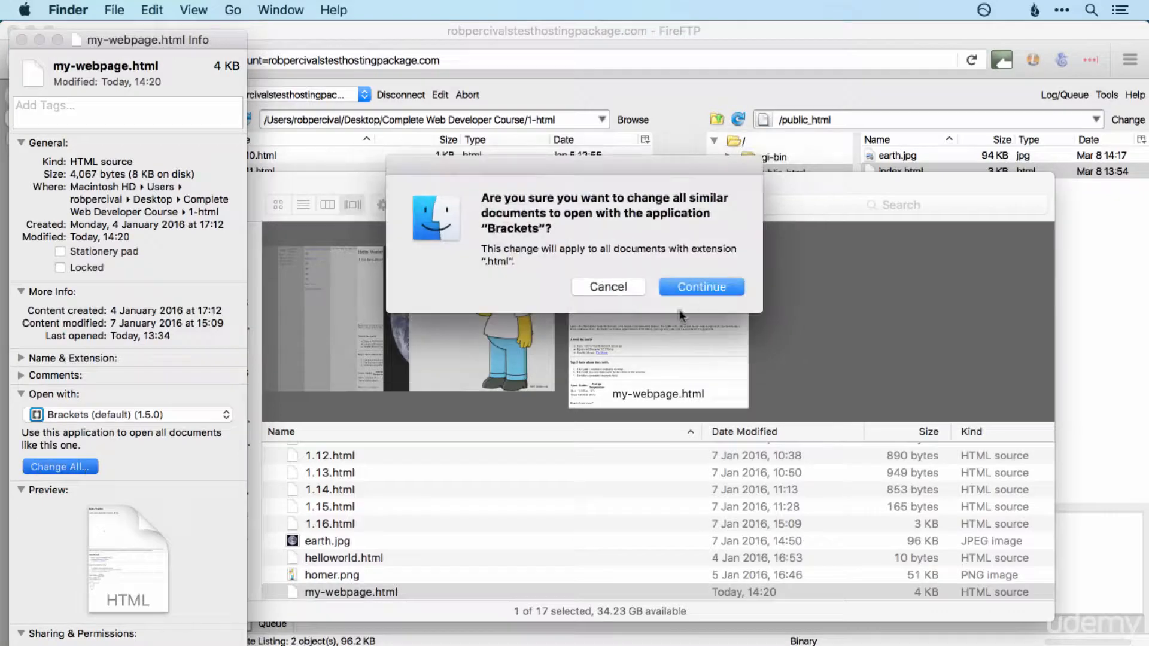
left_click(711, 286)
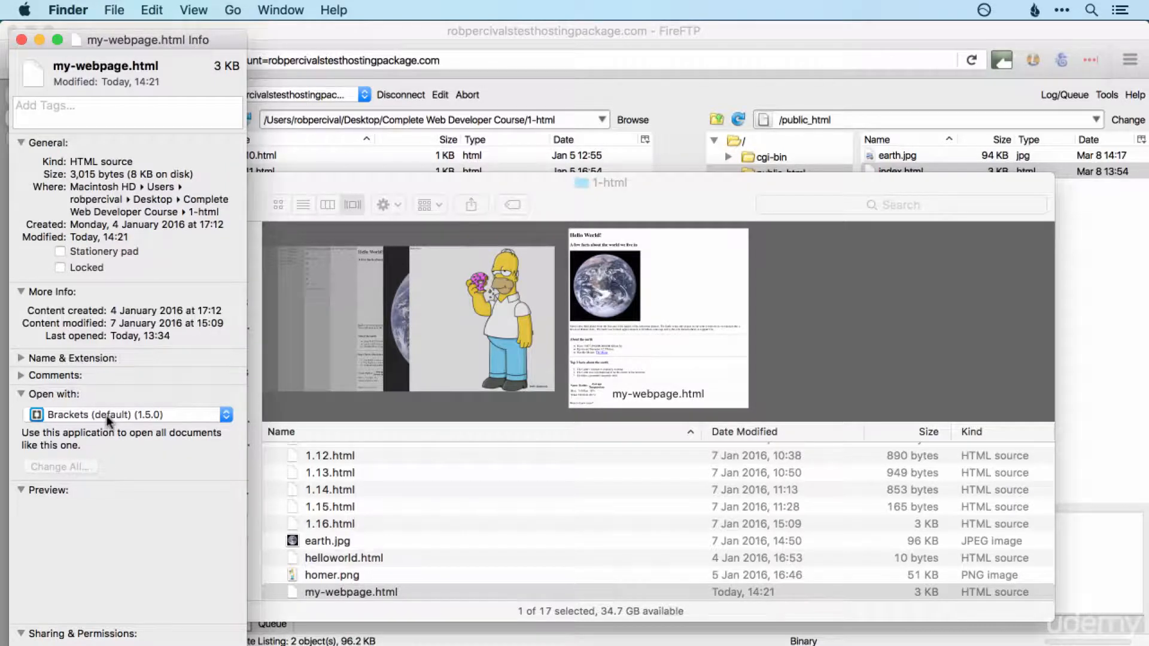
left_click(21, 39)
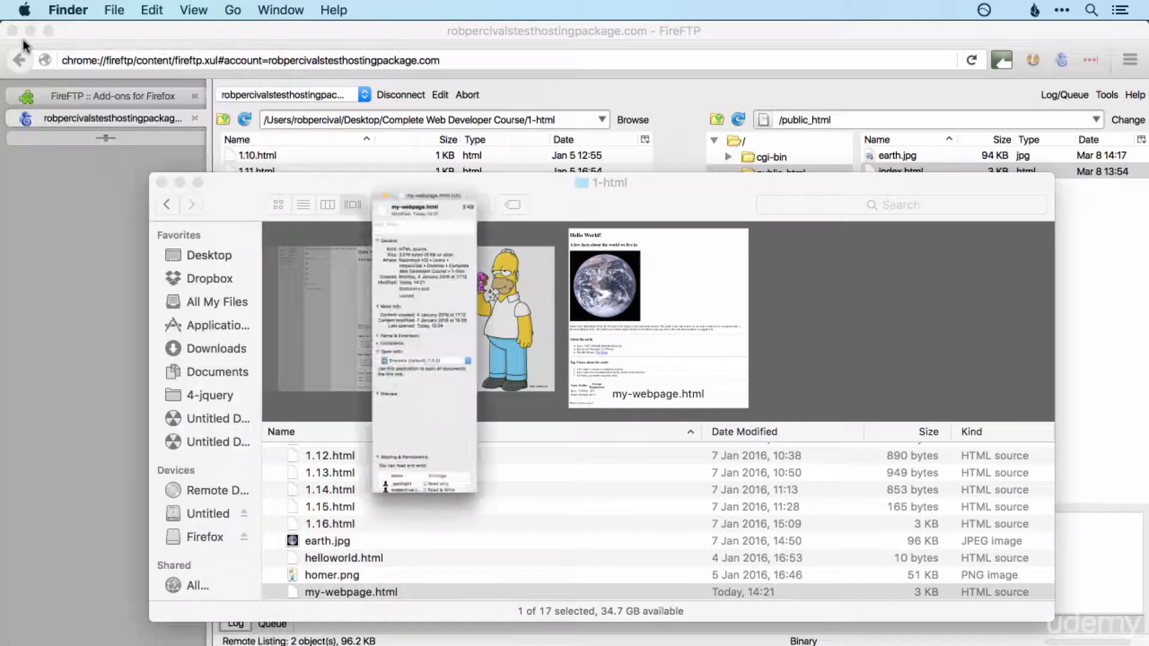
Switch to Firefox, open the server's index.html from public_html in Brackets, and look through its code.
key("super+Tab")
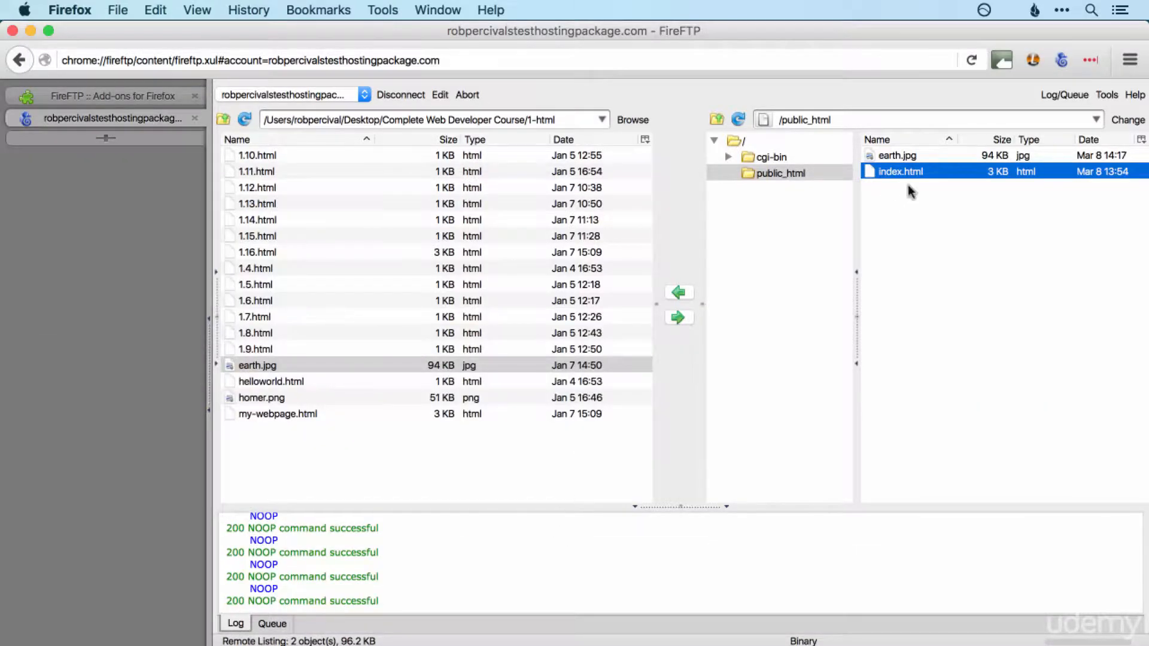
key("super+o")
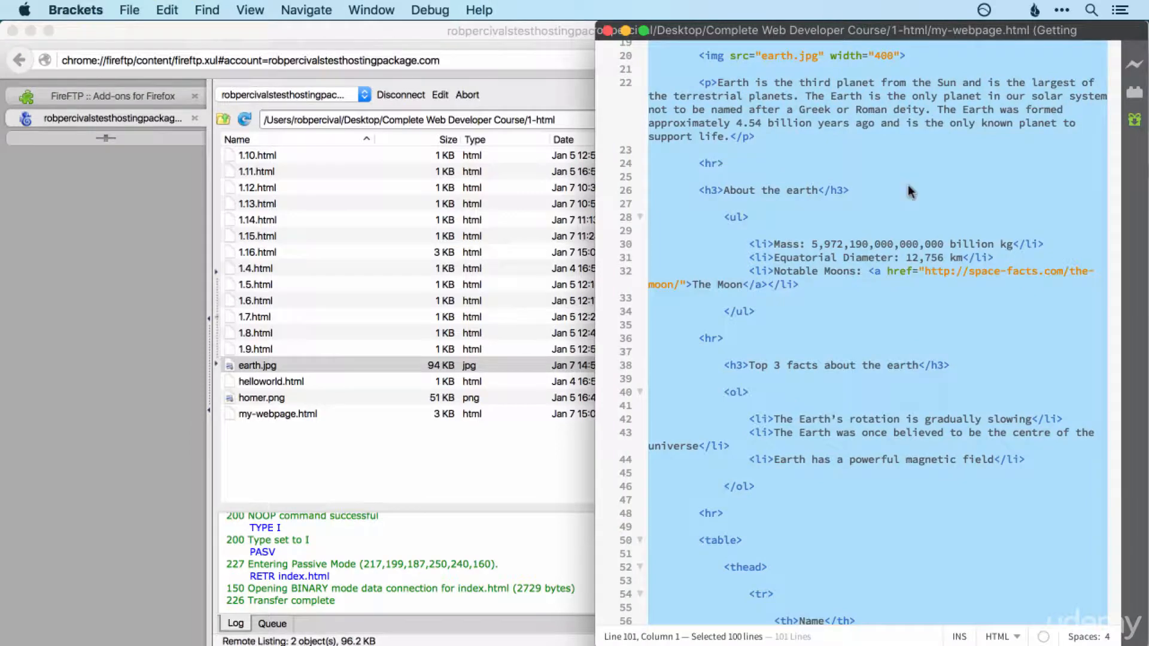
key("super+Tab")
right_click(922, 173)
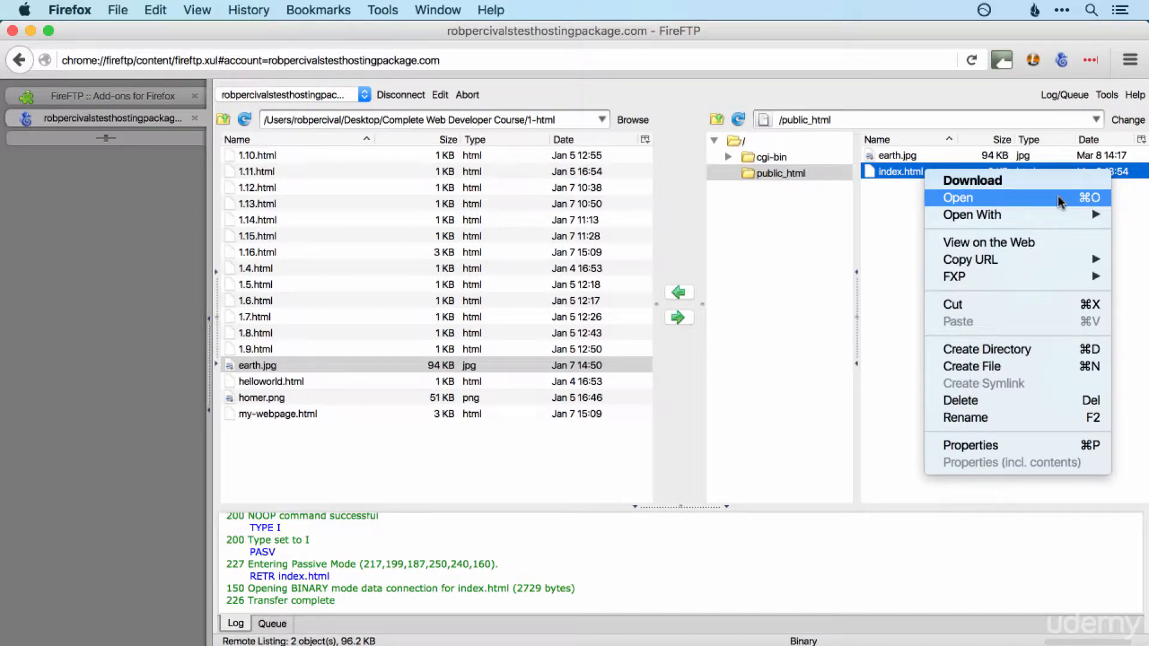
left_click(1095, 198)
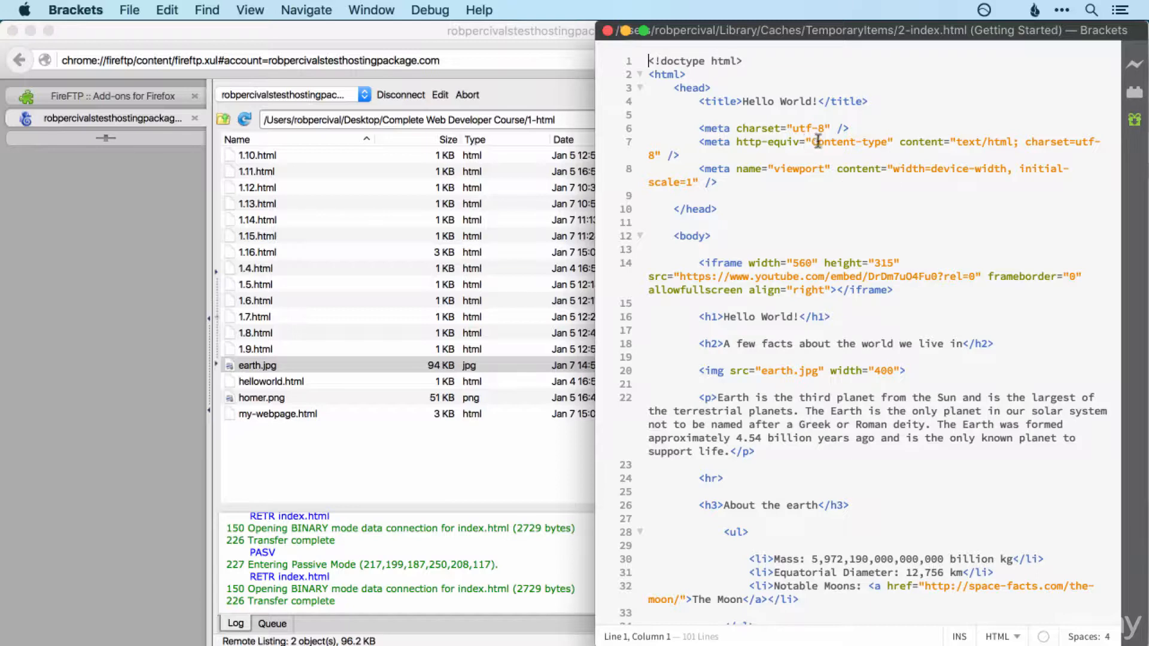
scroll(929, 160, "down", 10)
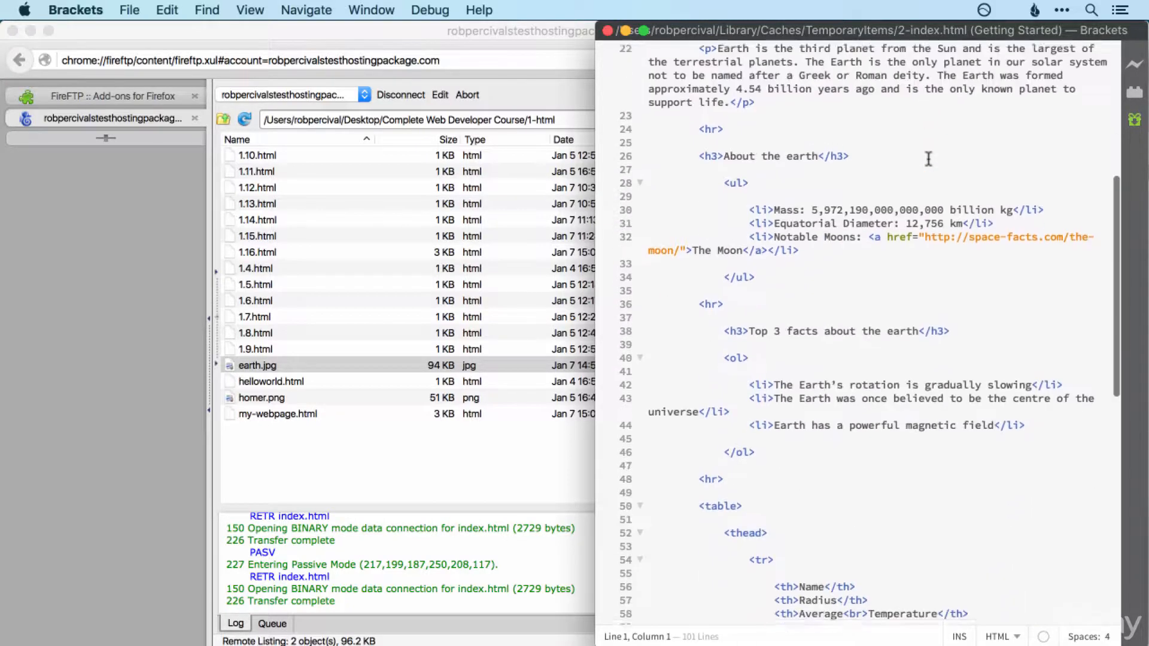
scroll(929, 159, "up", 10)
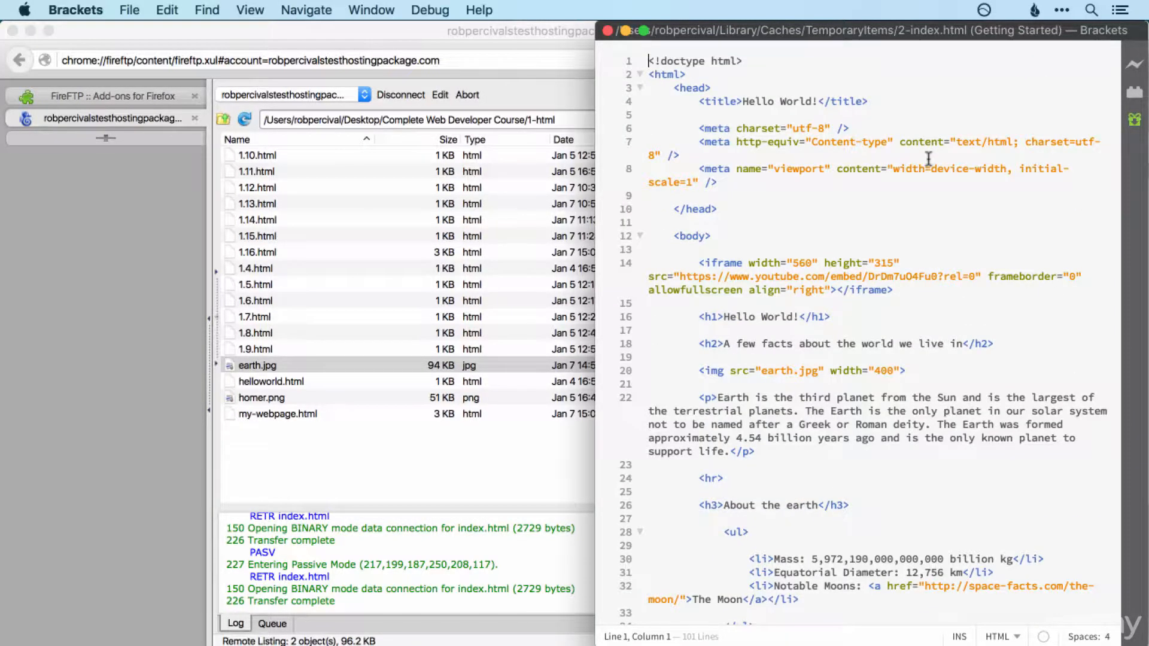
Add a full stop after "A few facts about the world we live in" in the h2 heading and save the file.
left_click(963, 344)
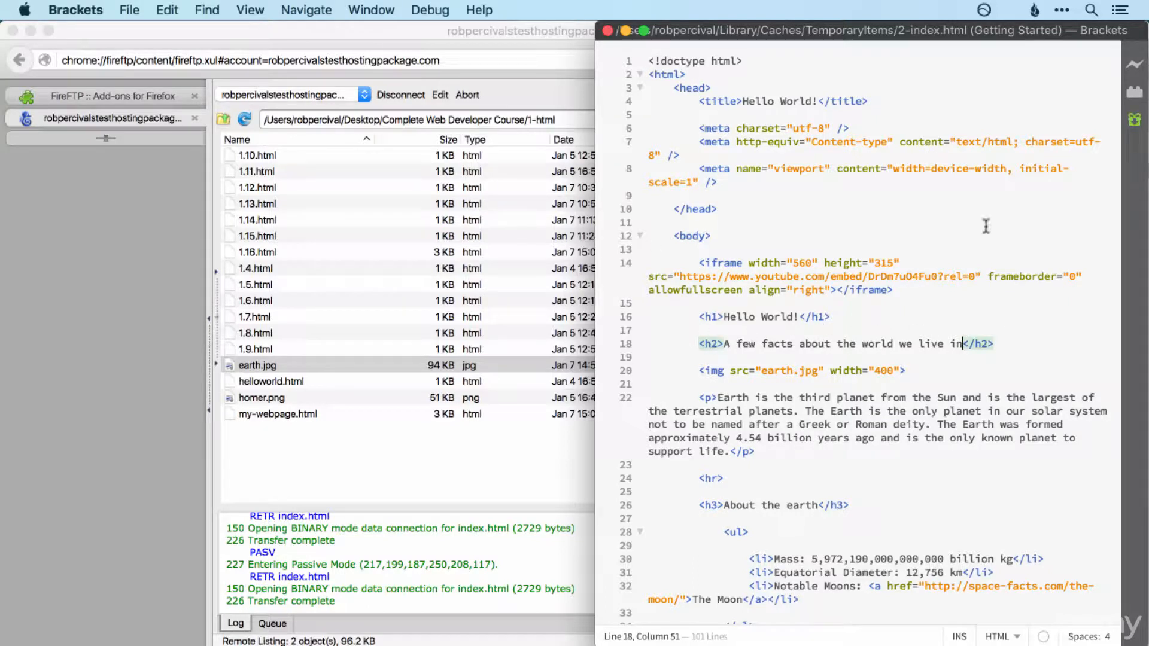
type(".")
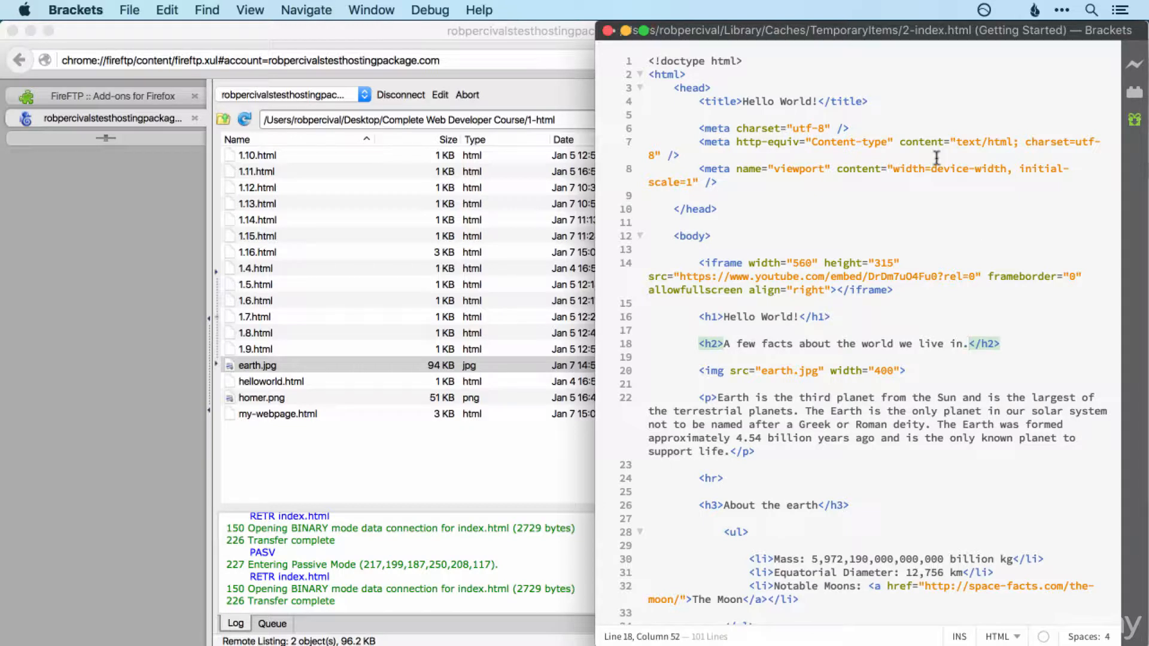
key("super+s")
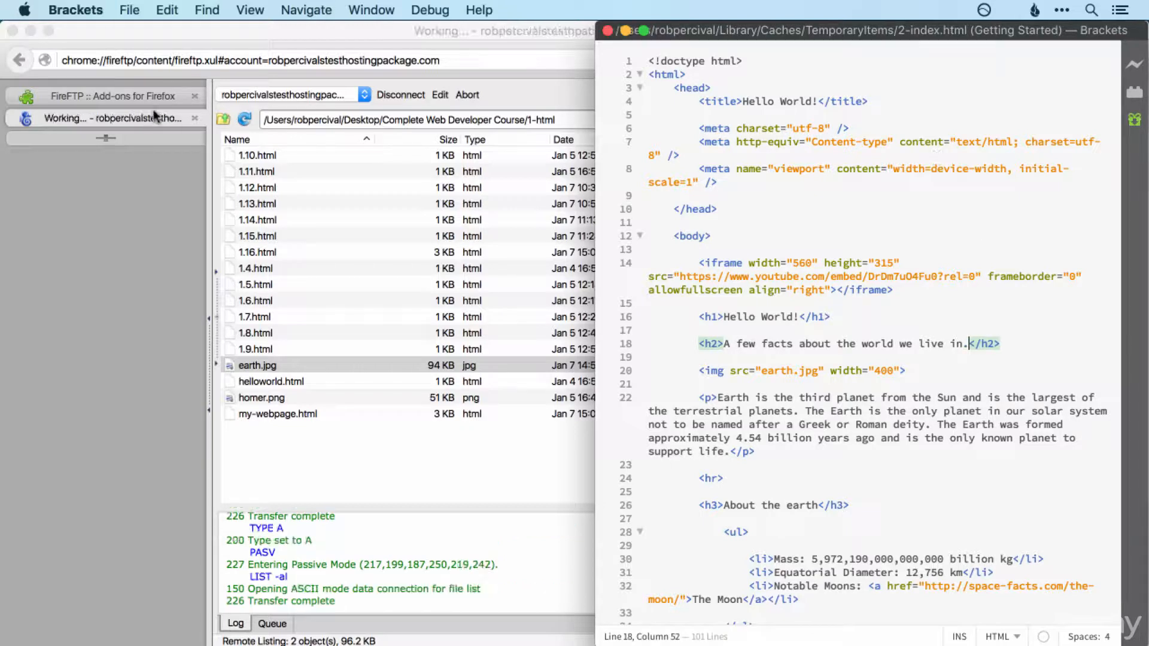
Switch to Chrome and reload the hosted Hello World page to check the edited h2 heading.
key("super+Tab")
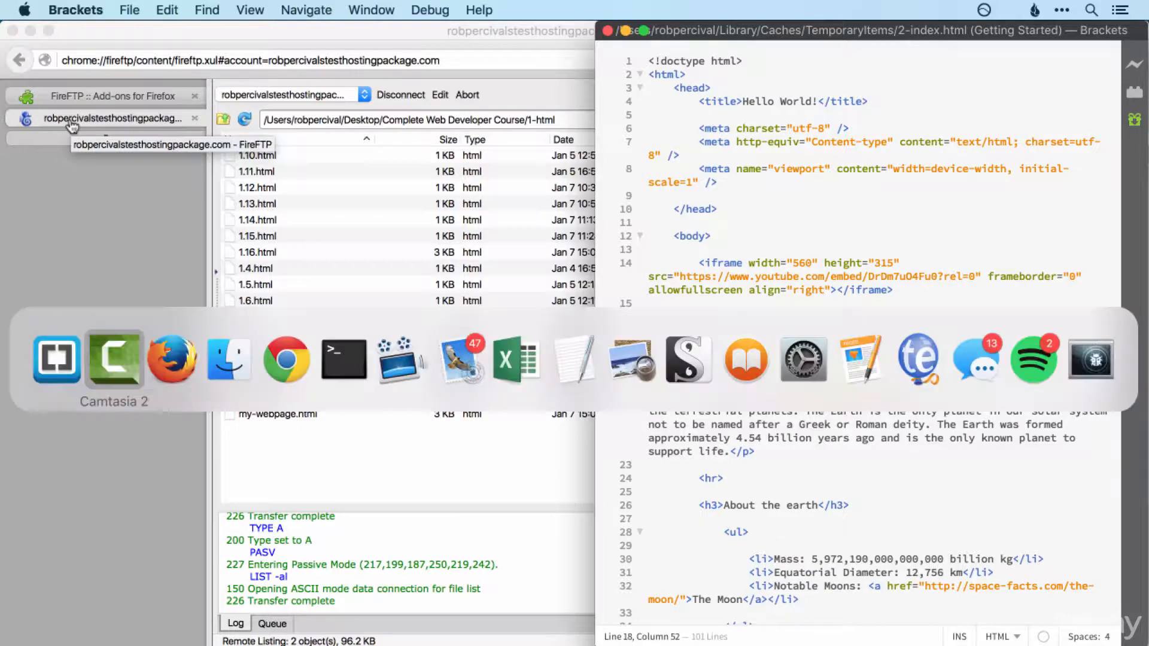
key("super+Tab")
key("super+Tab")
key("super+Tab")
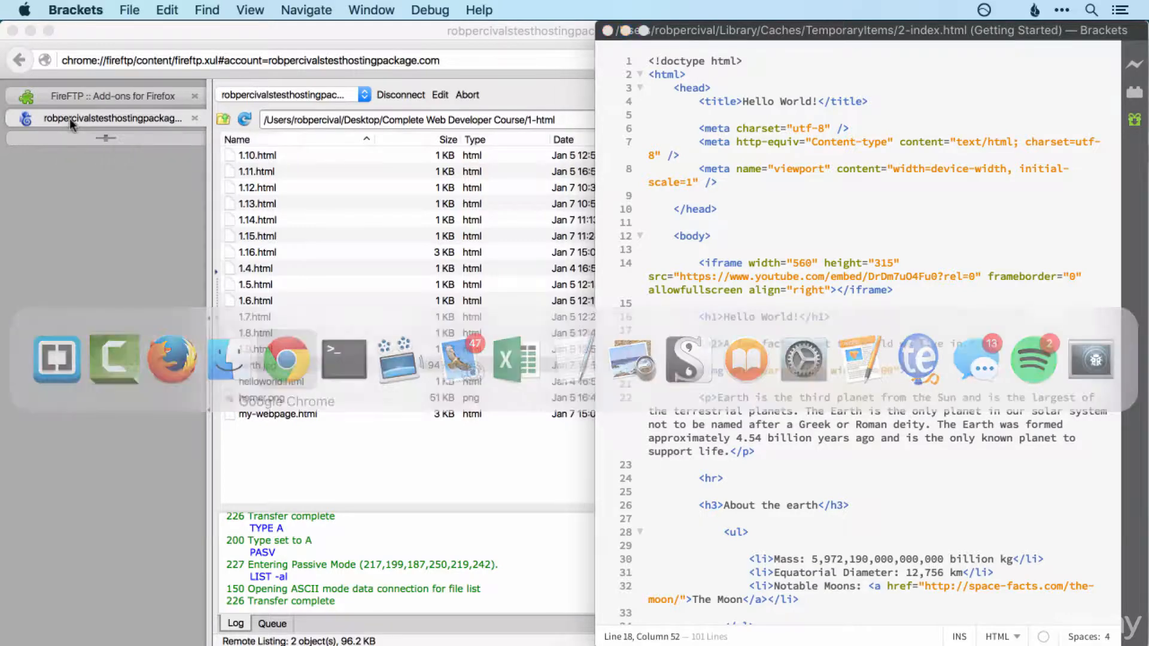
key("super+r")
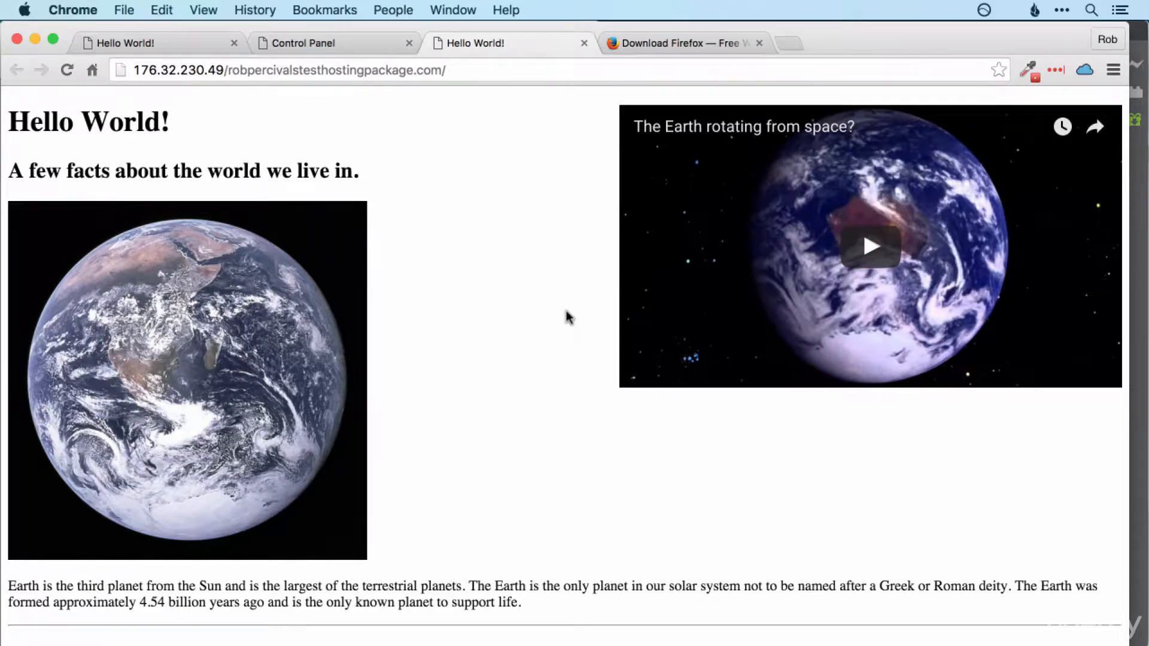
Switch to Finder, review the default application in the file info for my-webpage.html, and close the info window.
key("super+Tab")
key("super+Tab")
key("super+Tab")
key("super+Tab")
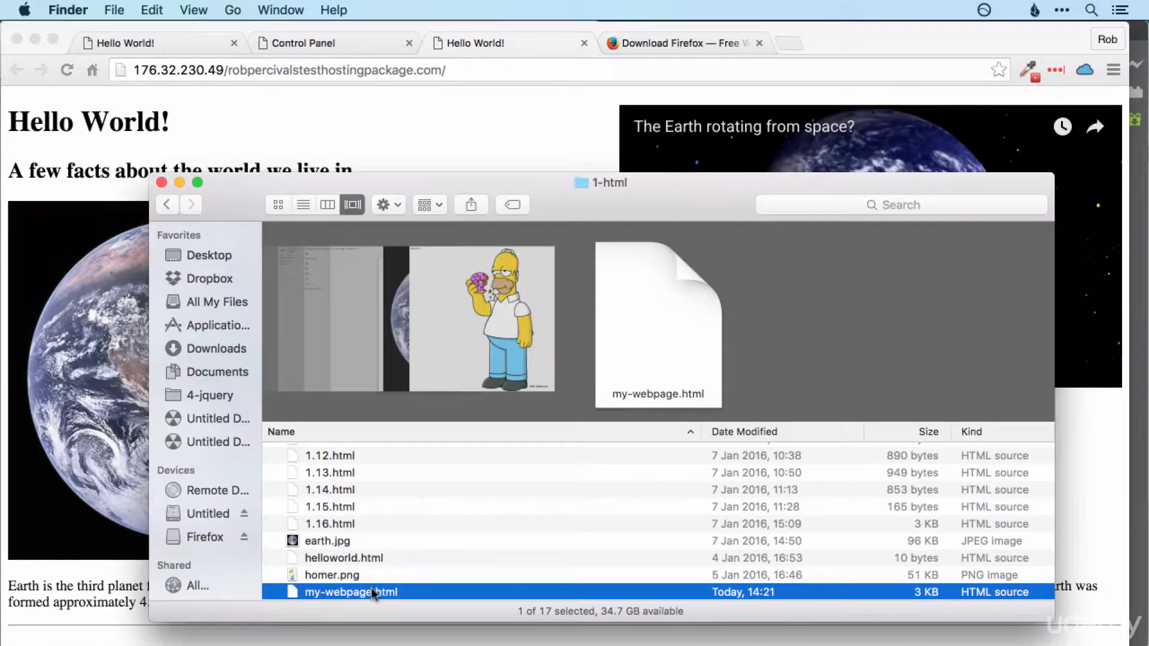
right_click(372, 589)
left_click(419, 409)
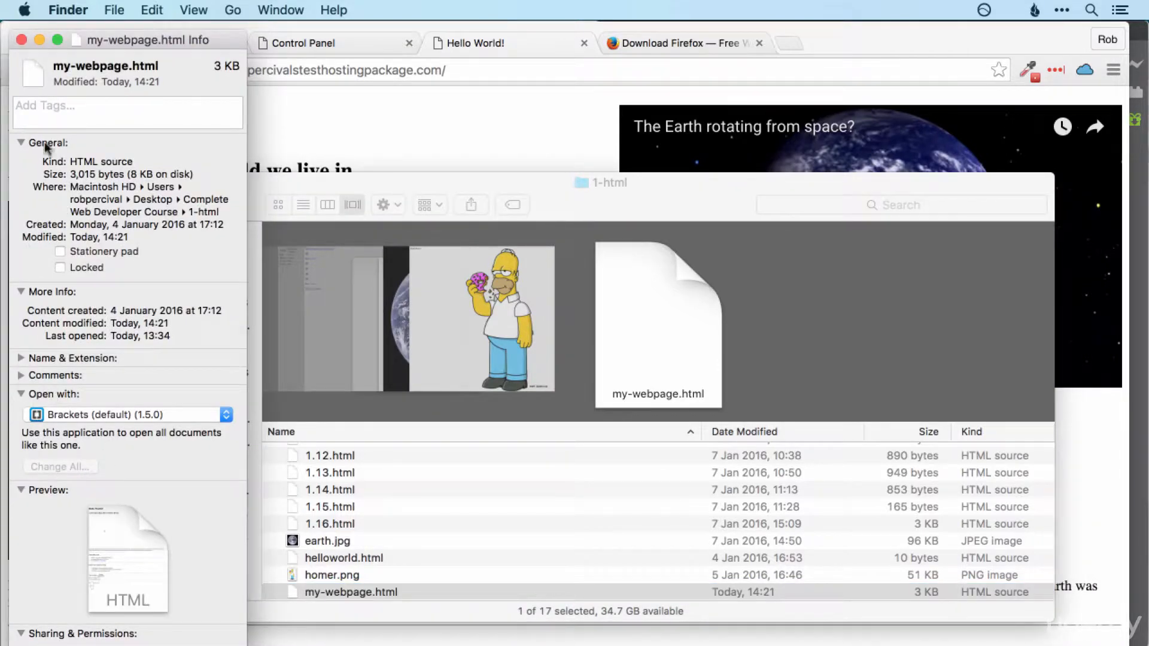
left_click(22, 39)
Switch to Firefox and review the open options for index.html in the server's public_html folder.
key("super+Tab")
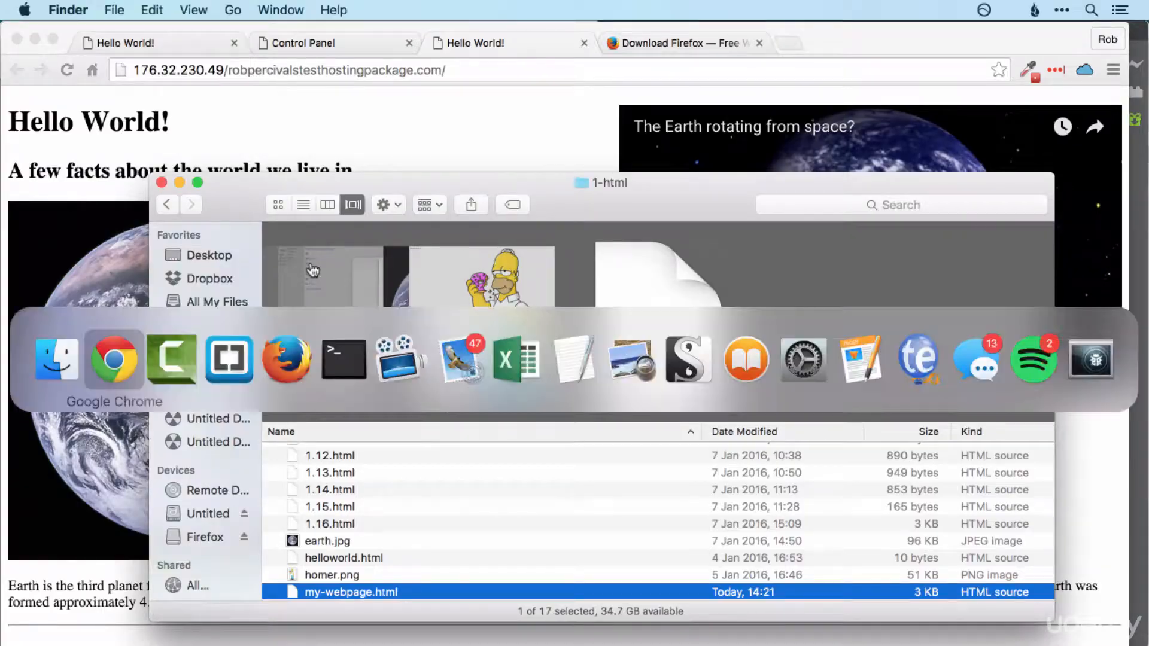
right_click(913, 172)
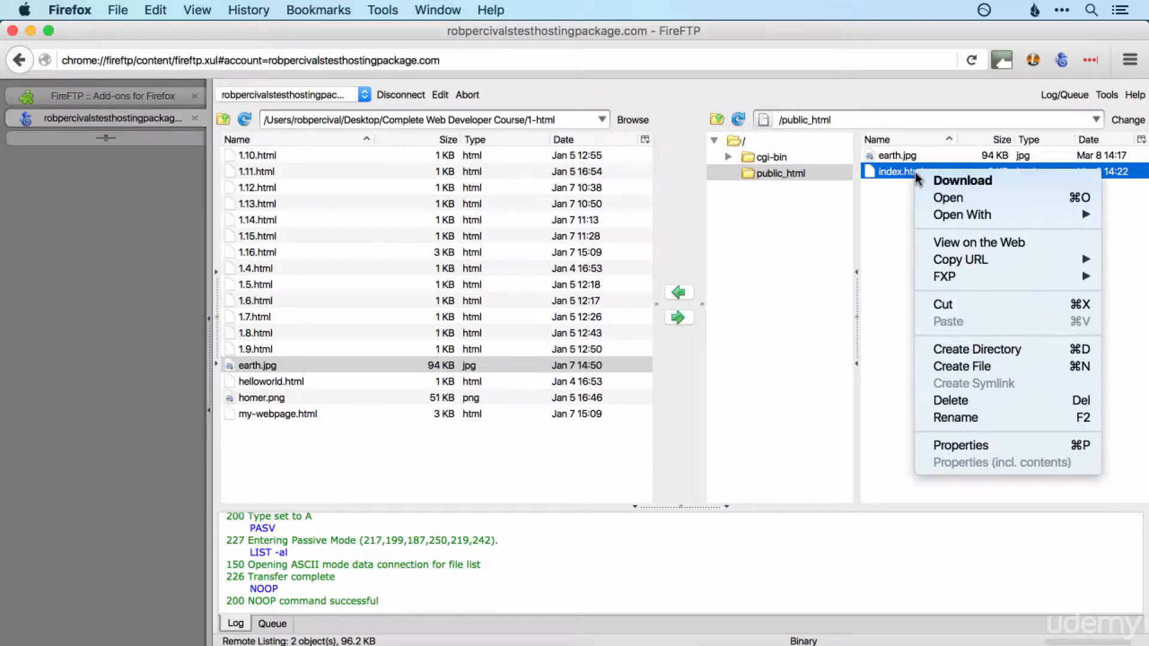
left_click(942, 198)
Switch to Chrome, narrow its window to about half the screen width, and bring Brackets forward beside it with index.html active.
key("super+Tab")
key("super+Tab")
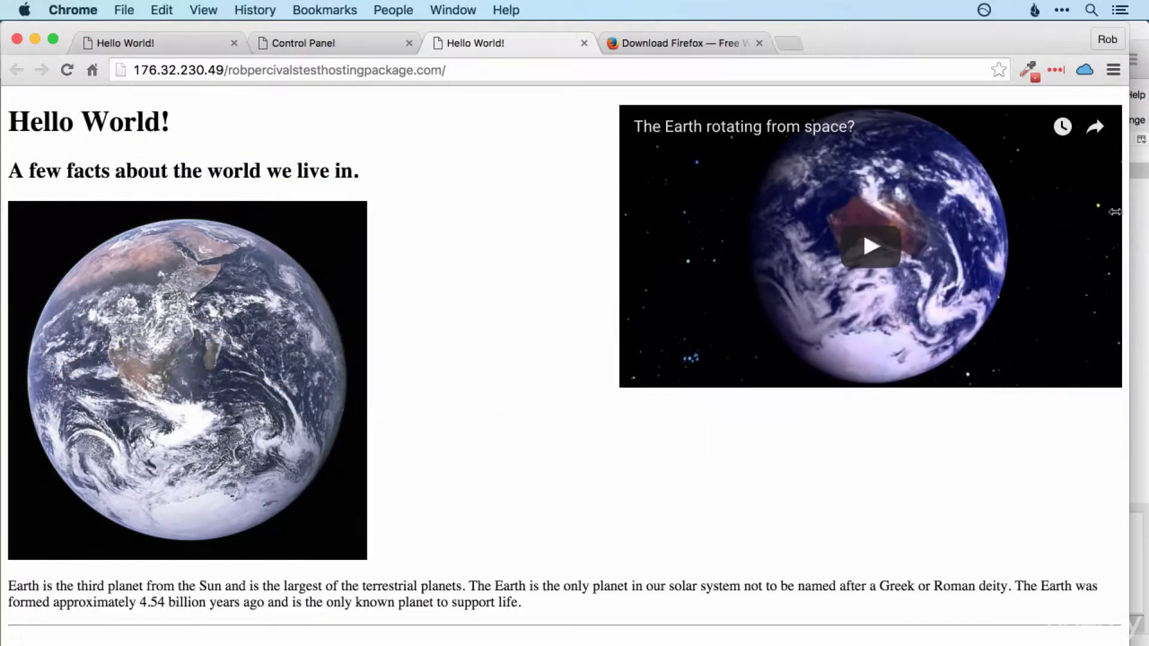
left_click_drag(1124, 217, 597, 237)
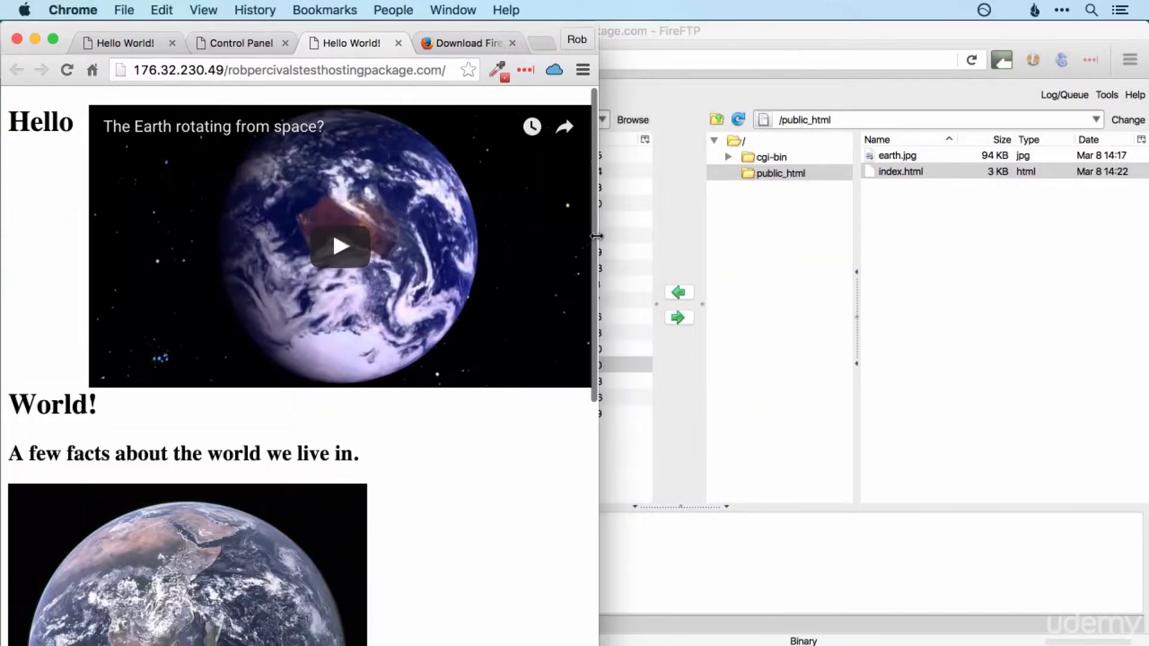
key("super+Tab")
key("super+Tab")
key("super+Tab")
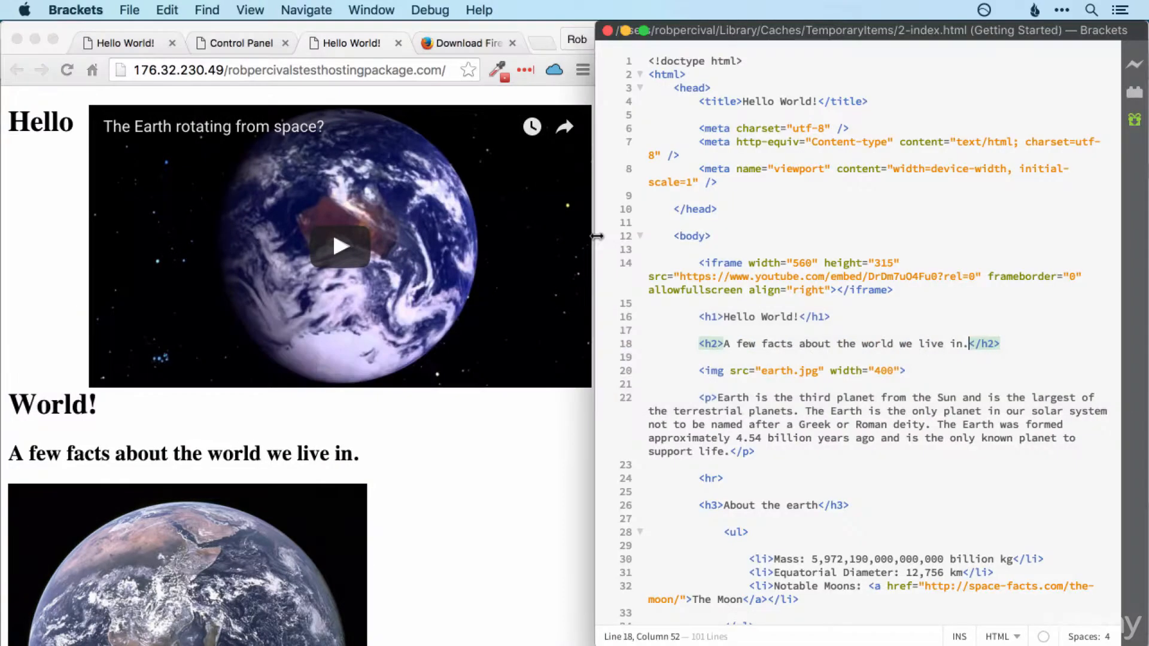
left_click(740, 211)
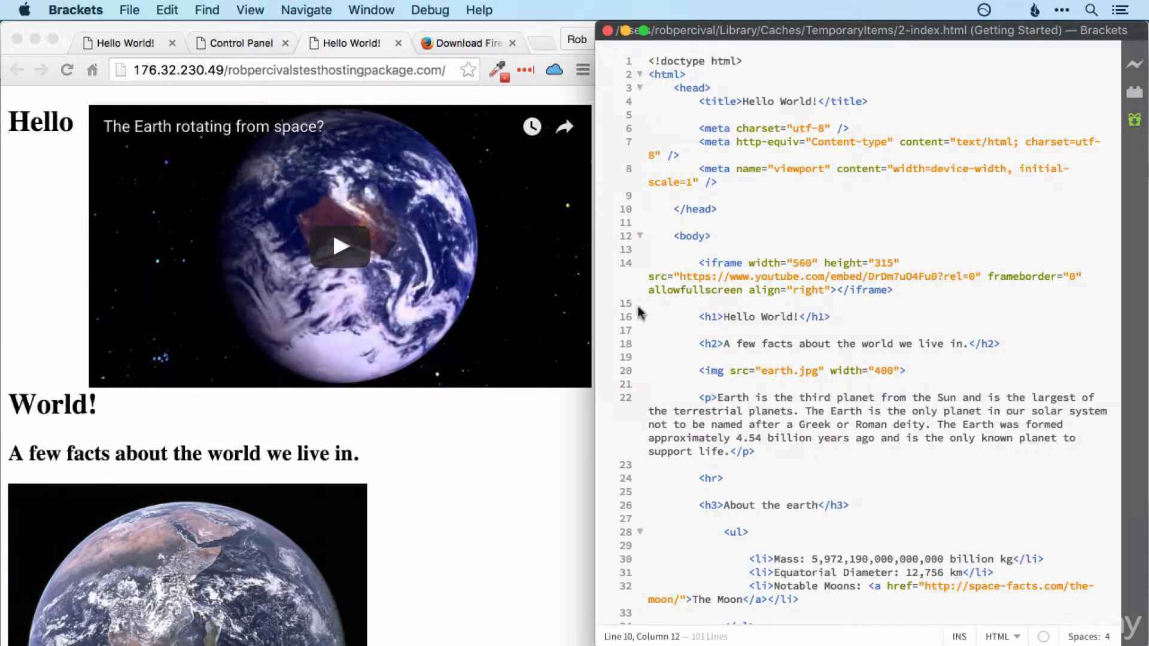